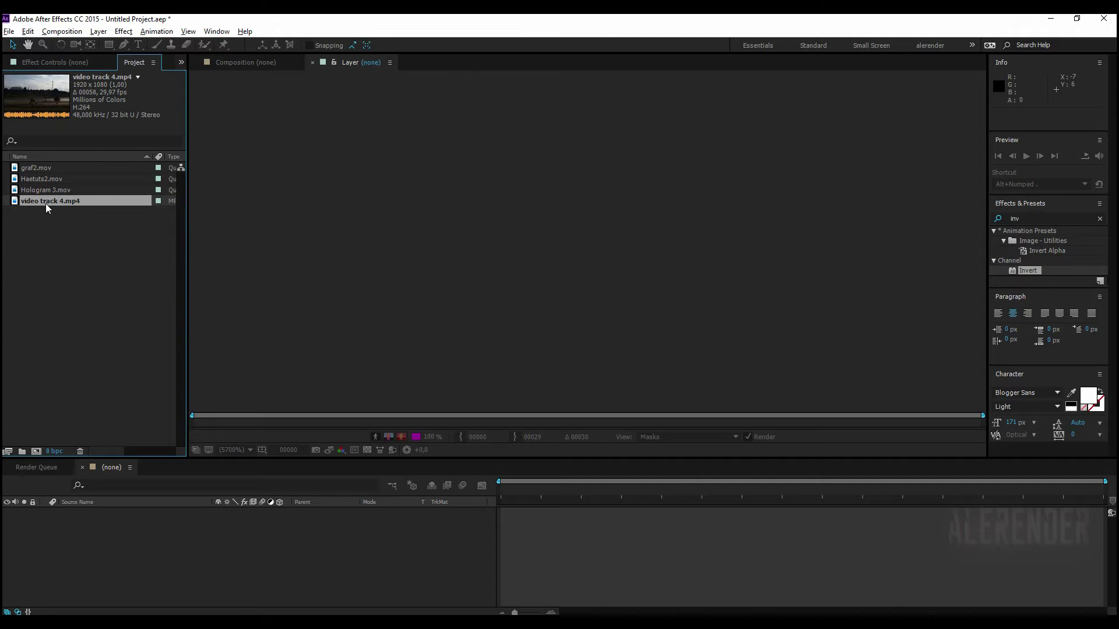
- Create the 'video track 4' composition from video track 4.mp4 and scrub to a later frame
{"action": "left_click_drag", "start_coordinate": [47, 212], "coordinate": [36, 452]}
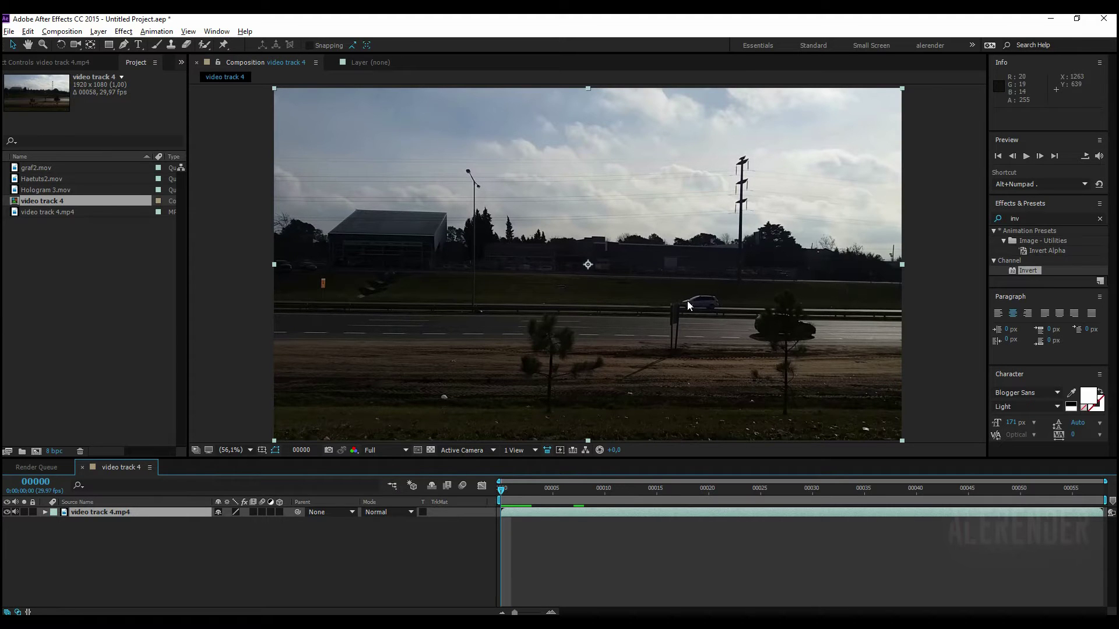
{"action": "mouse_move", "coordinate": [511, 493]}
{"action": "left_mouse_down"}
{"action": "mouse_move", "coordinate": [1092, 524]}
{"action": "mouse_move", "coordinate": [506, 500]}
{"action": "left_mouse_up"}
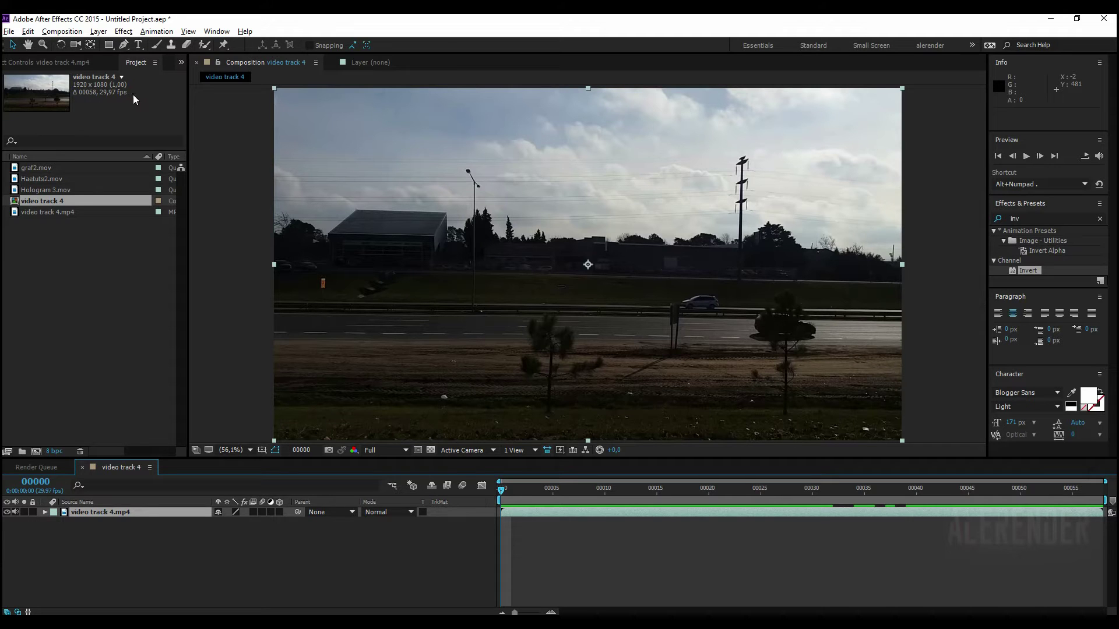
- Start Track Motion on video track 4.mp4 and reposition and enlarge the Tracker panel
{"action": "left_click", "coordinate": [156, 31]}
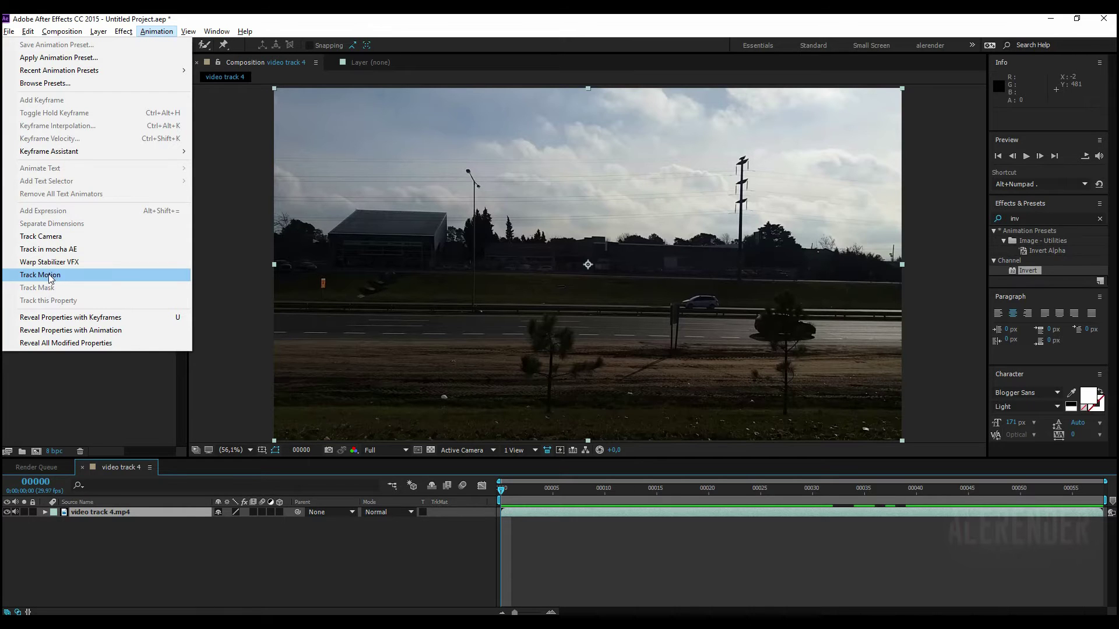
{"action": "left_click", "coordinate": [53, 275]}
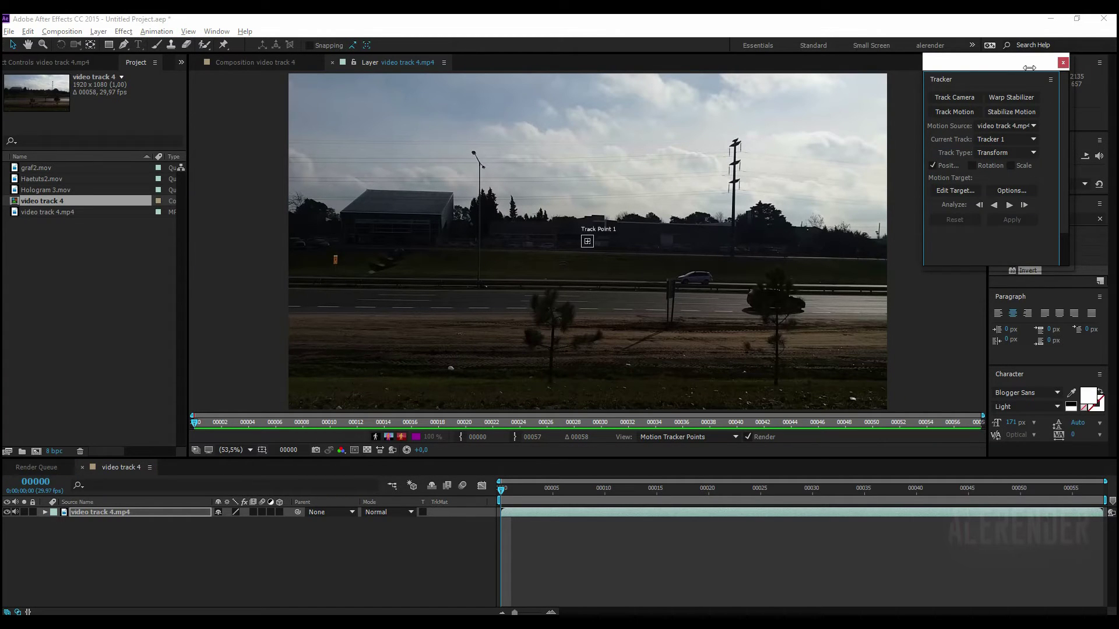
{"action": "left_click_drag", "start_coordinate": [1029, 69], "coordinate": [1029, 80]}
{"action": "left_click_drag", "start_coordinate": [1071, 278], "coordinate": [1078, 292]}
{"action": "left_click_drag", "start_coordinate": [1020, 83], "coordinate": [1024, 72]}
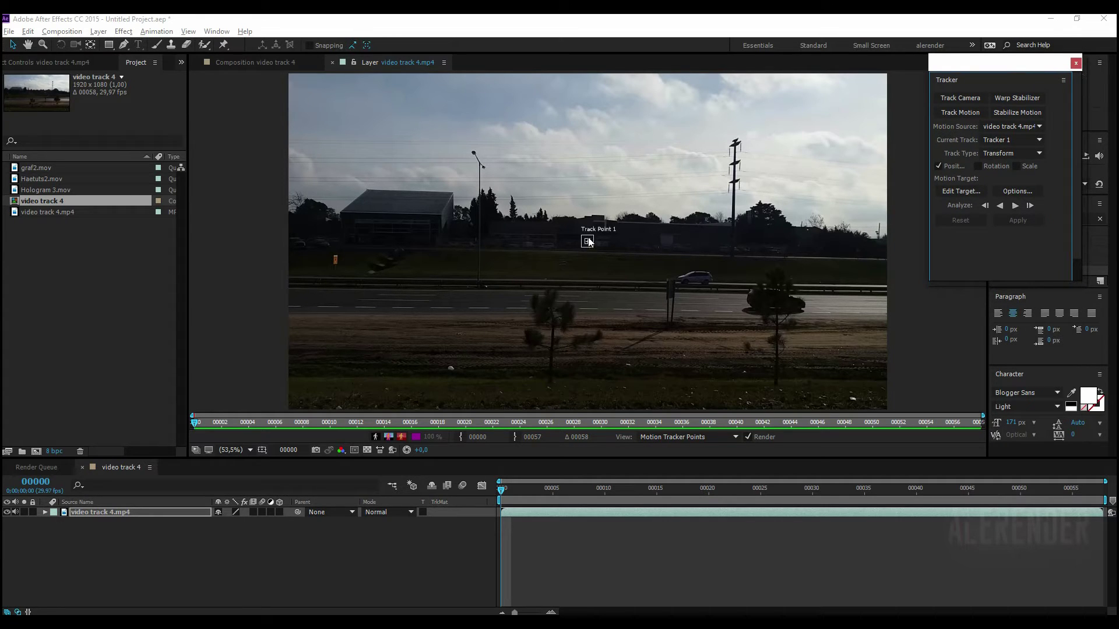
{"action": "left_click", "coordinate": [239, 453]}
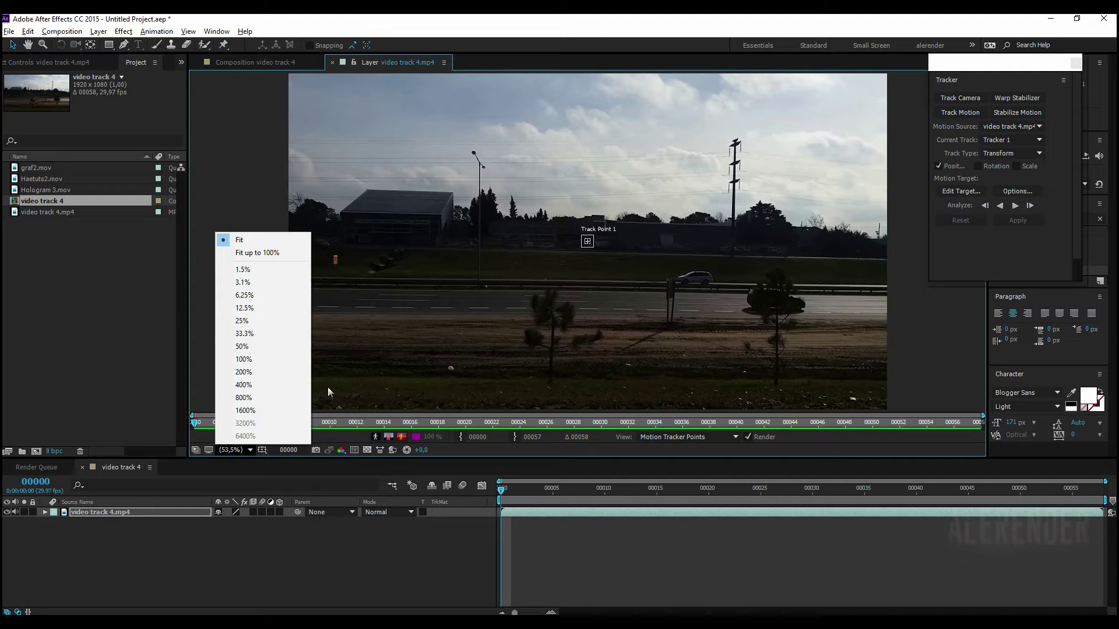
- Zoom the layer view to 200% and drag Track Point 1 onto the white car's front
{"action": "left_click", "coordinate": [243, 372]}
{"action": "left_click", "coordinate": [29, 47]}
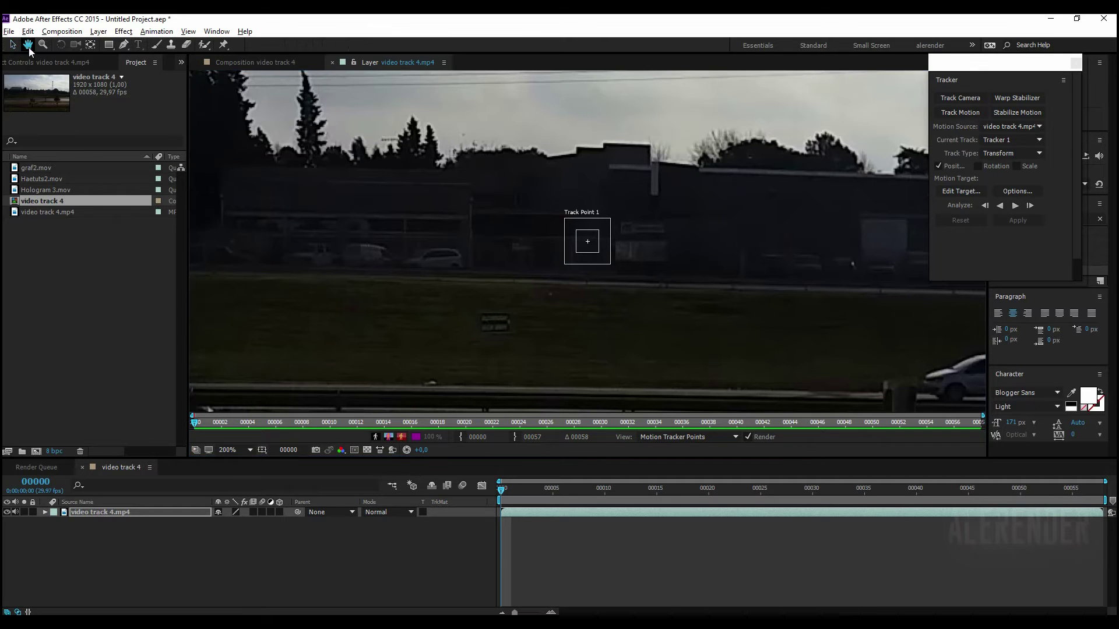
{"action": "left_click", "coordinate": [12, 45]}
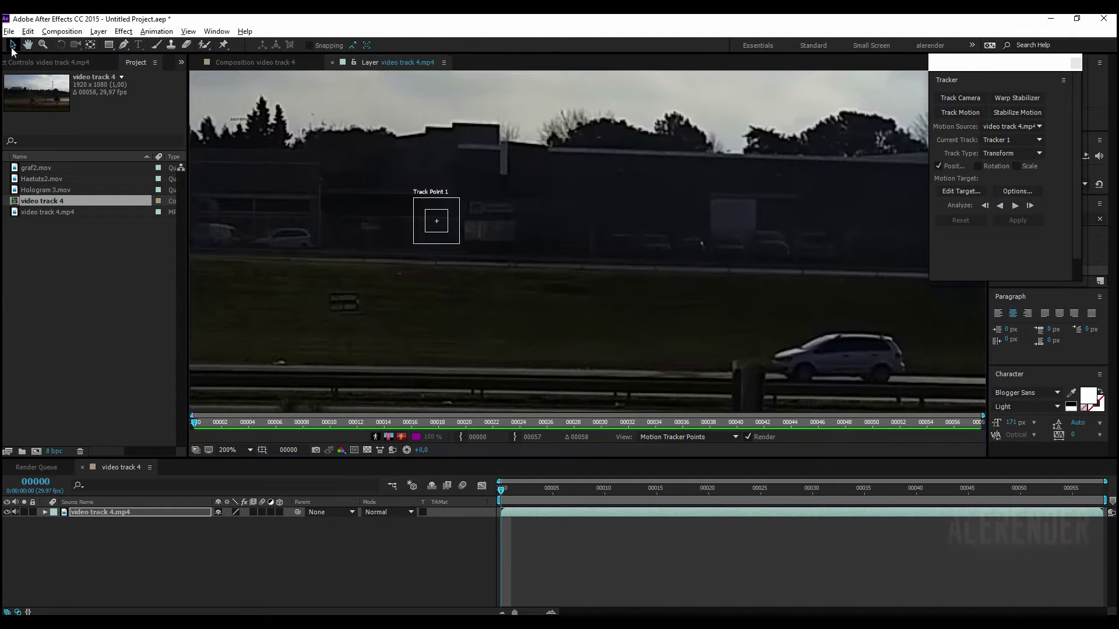
{"action": "mouse_move", "coordinate": [435, 222]}
{"action": "left_mouse_down"}
{"action": "mouse_move", "coordinate": [763, 328]}
{"action": "mouse_move", "coordinate": [793, 351]}
{"action": "left_mouse_up"}
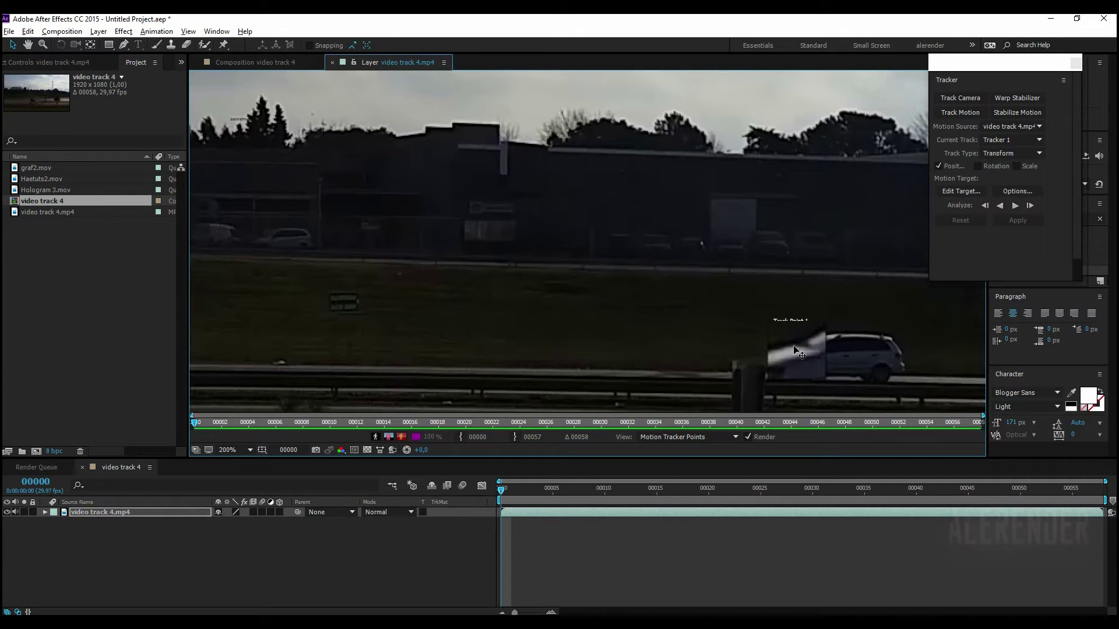
{"action": "left_click_drag", "start_coordinate": [793, 351], "coordinate": [797, 351]}
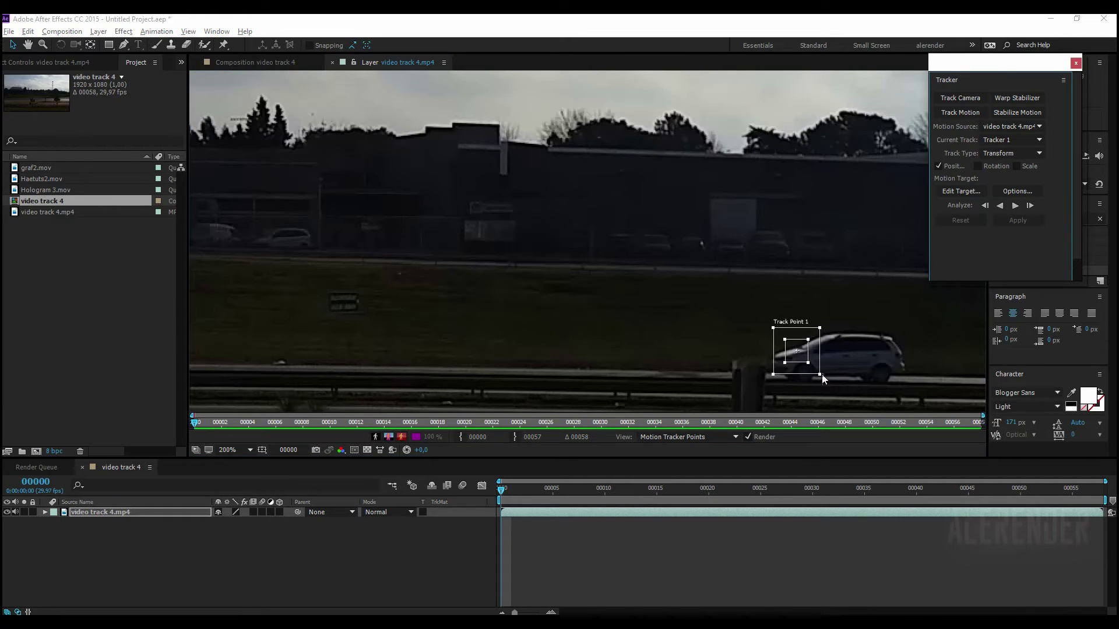
- Enlarge Track Point 1's search area and reshape its feature region on the car
{"action": "left_click_drag", "start_coordinate": [820, 377], "coordinate": [864, 399]}
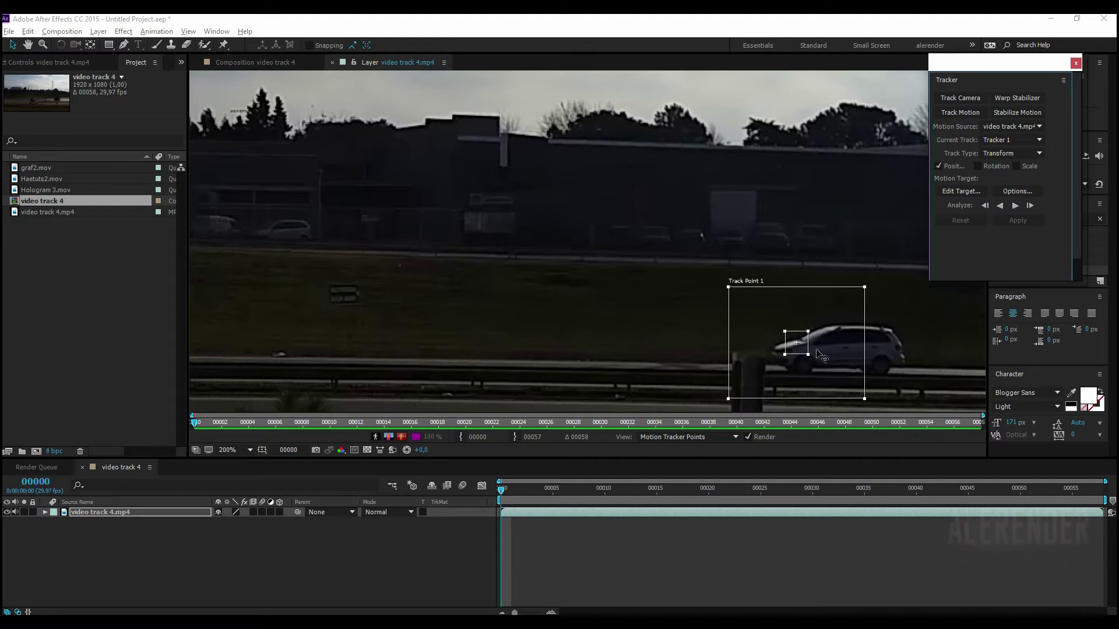
{"action": "left_click", "coordinate": [787, 336]}
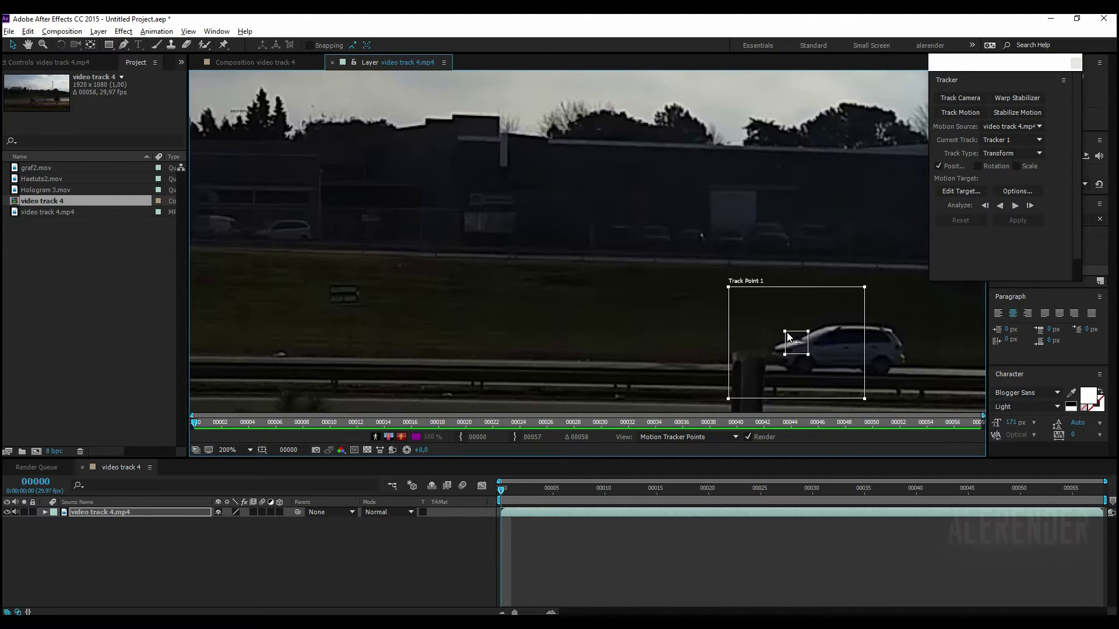
{"action": "left_click_drag", "start_coordinate": [785, 334], "coordinate": [787, 332]}
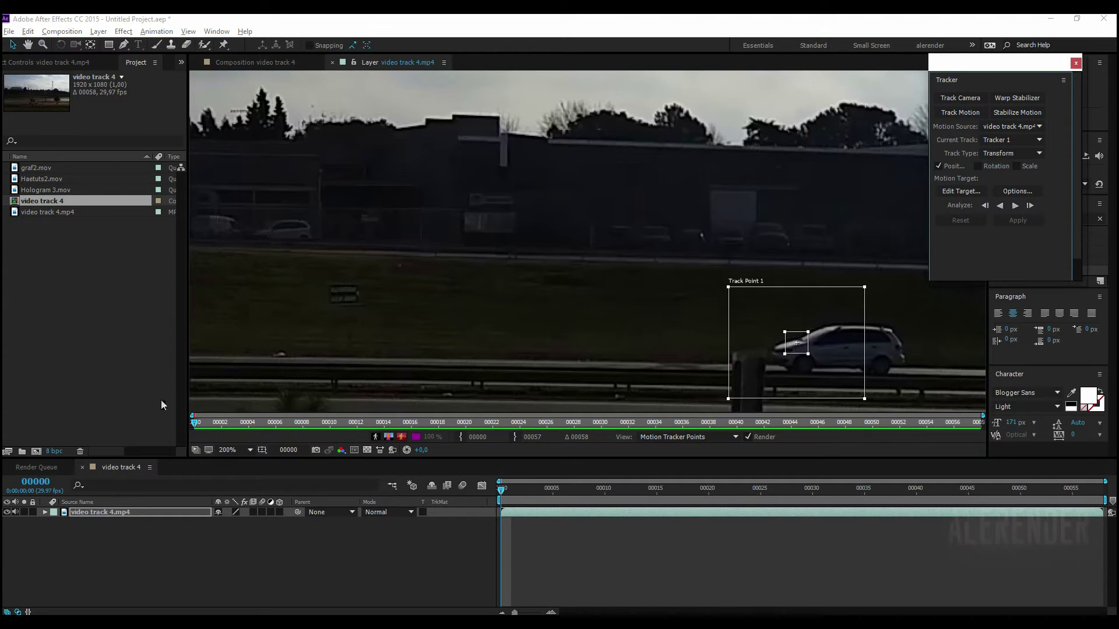
{"action": "left_click", "coordinate": [233, 449]}
{"action": "left_click", "coordinate": [240, 240]}
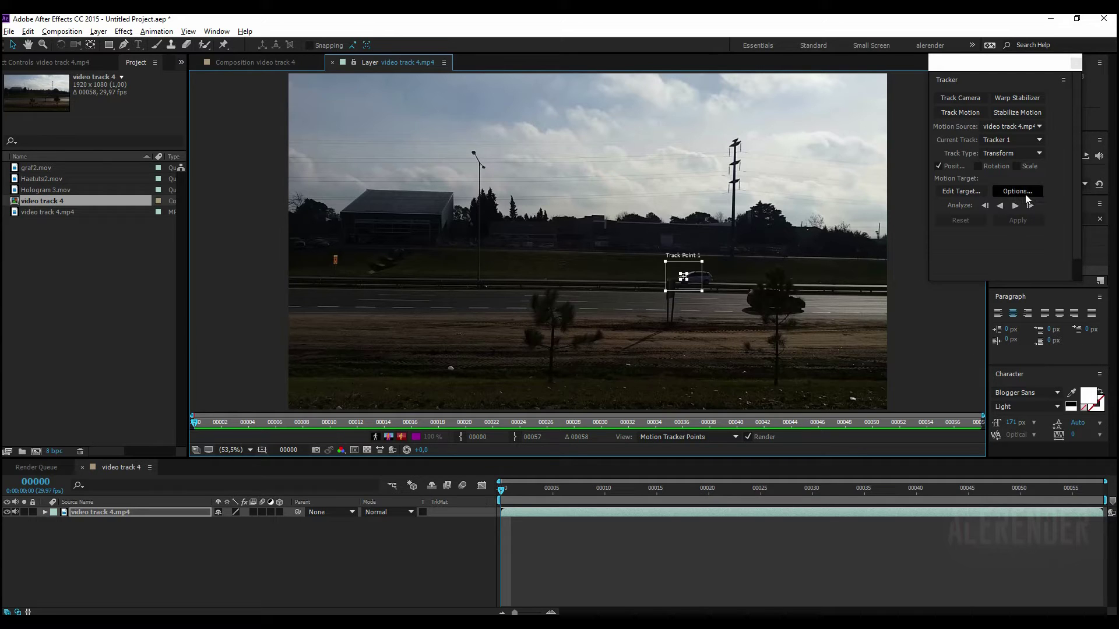
{"action": "left_click", "coordinate": [1009, 194]}
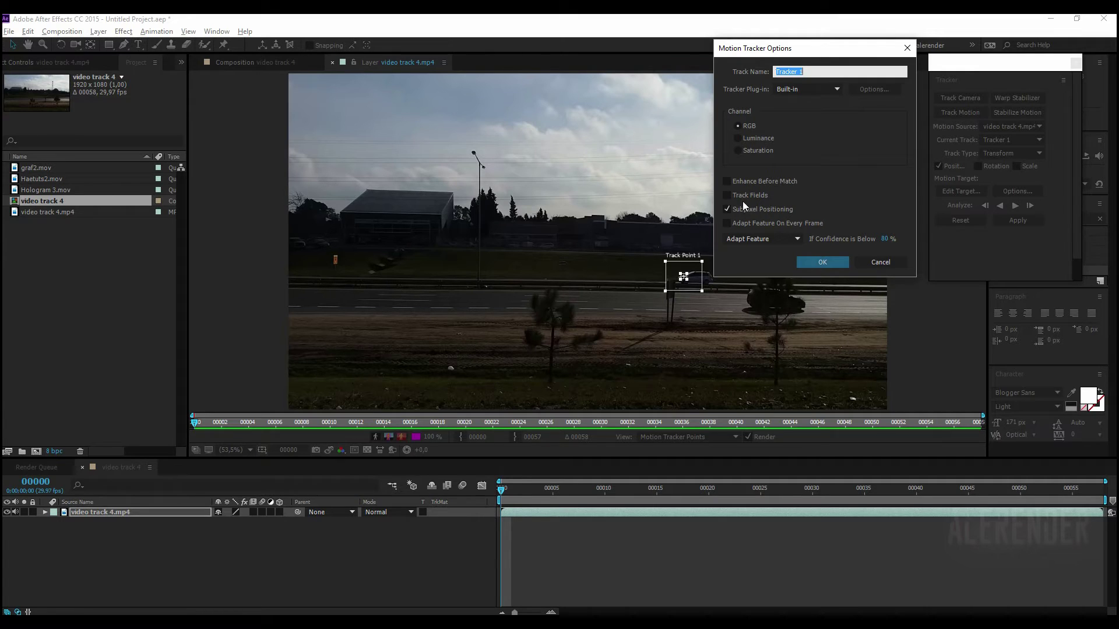
{"action": "left_click", "coordinate": [817, 260]}
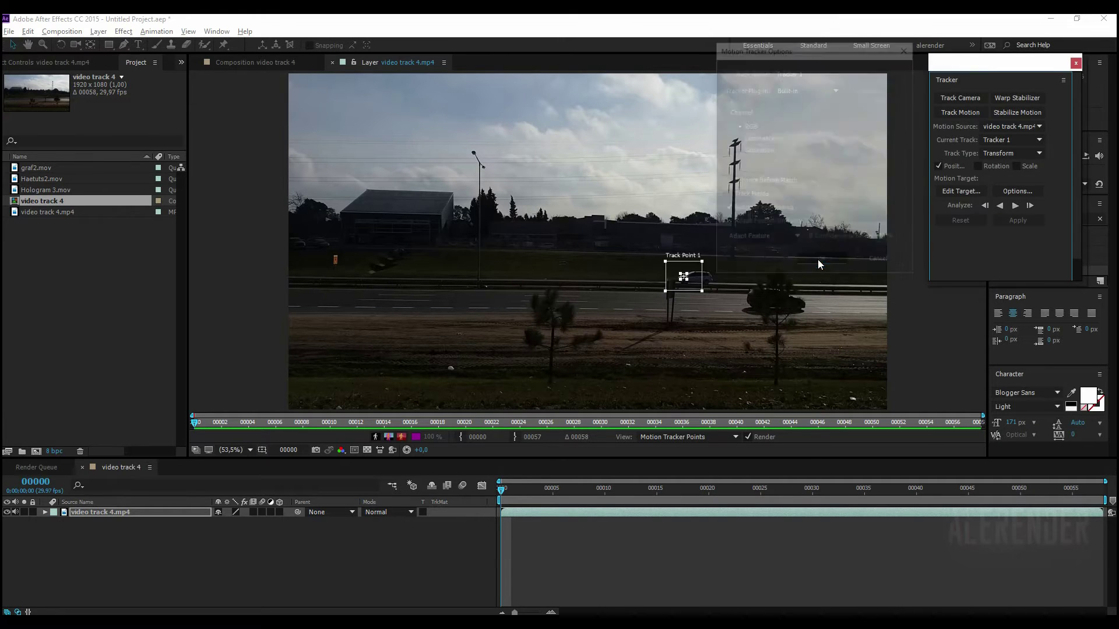
- Analyze the track forward, go back to frame 00029, and zoom to 200%
{"action": "left_click", "coordinate": [1016, 207]}
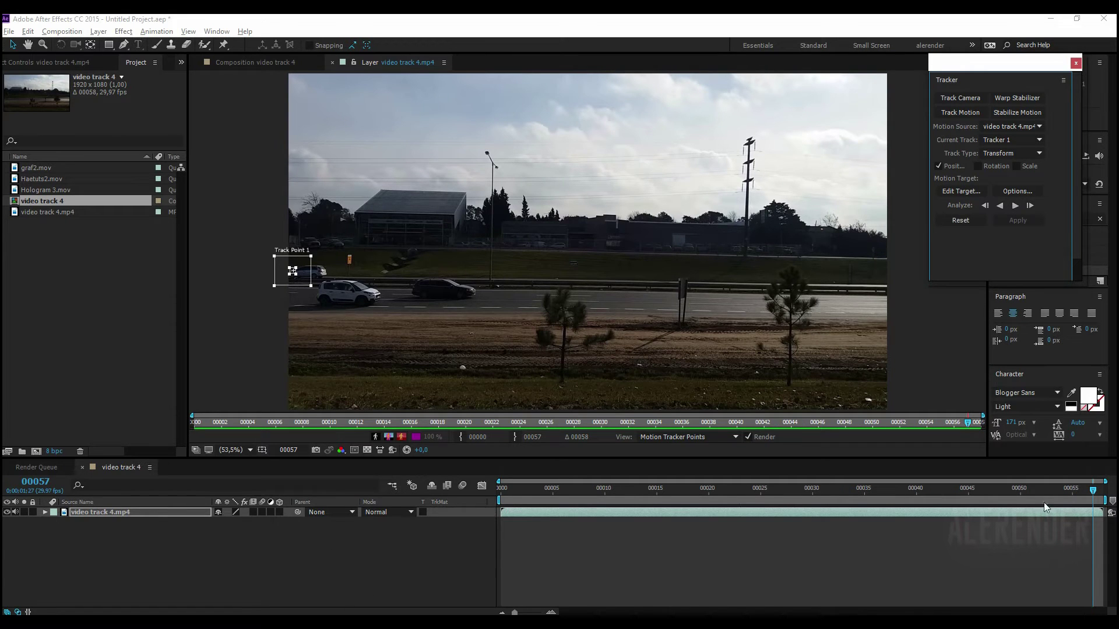
{"action": "left_click_drag", "start_coordinate": [1093, 492], "coordinate": [802, 491]}
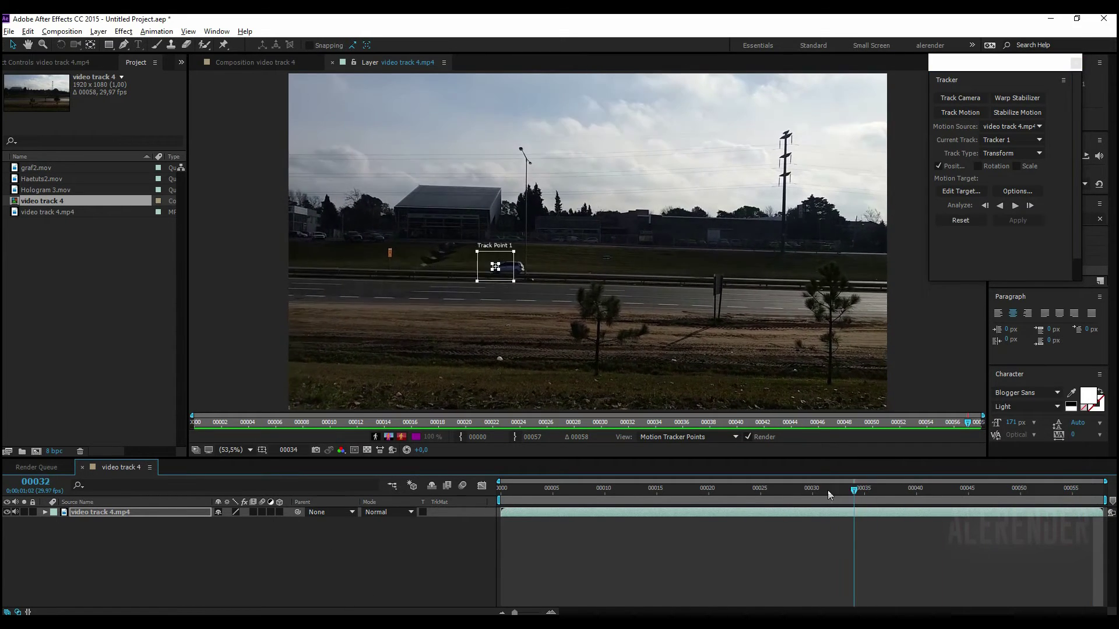
{"action": "left_click", "coordinate": [235, 453]}
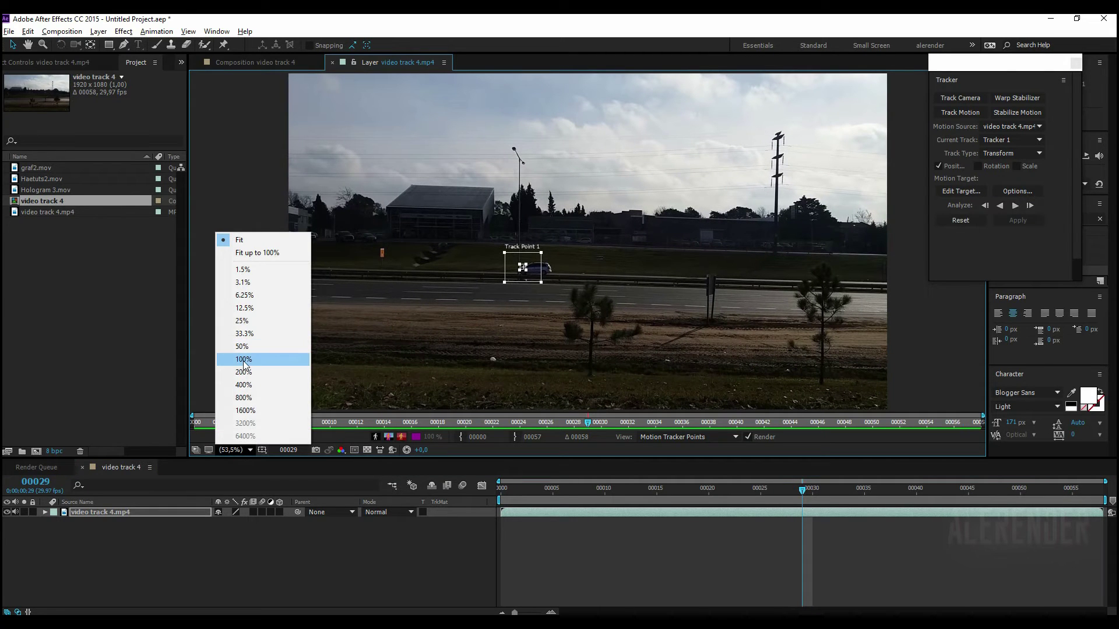
{"action": "left_click", "coordinate": [243, 360]}
{"action": "left_click", "coordinate": [228, 449]}
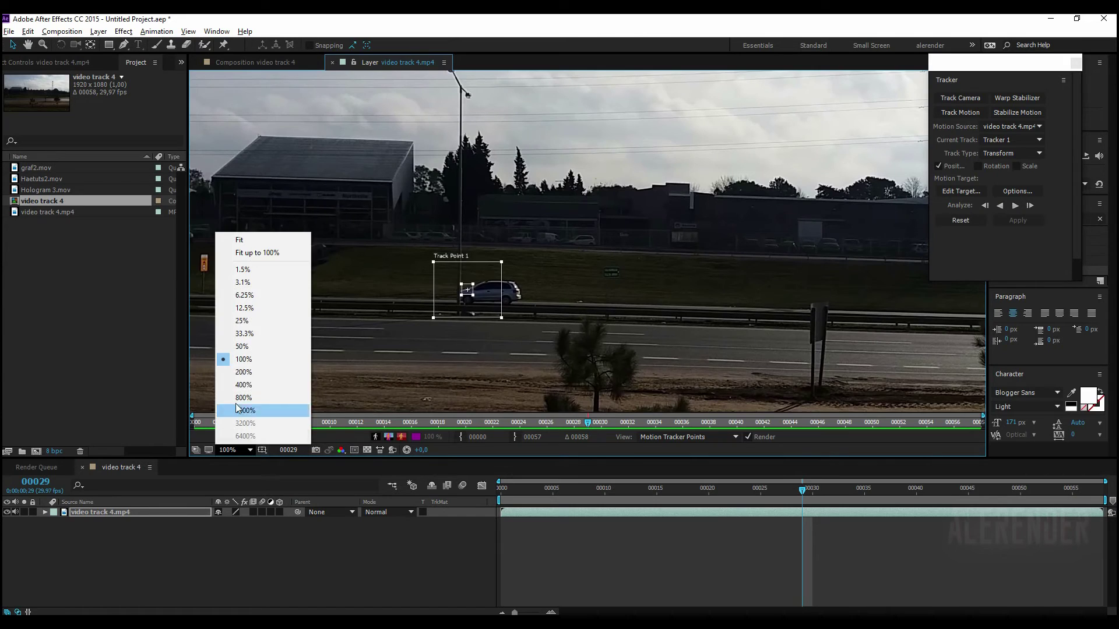
{"action": "left_click", "coordinate": [236, 373]}
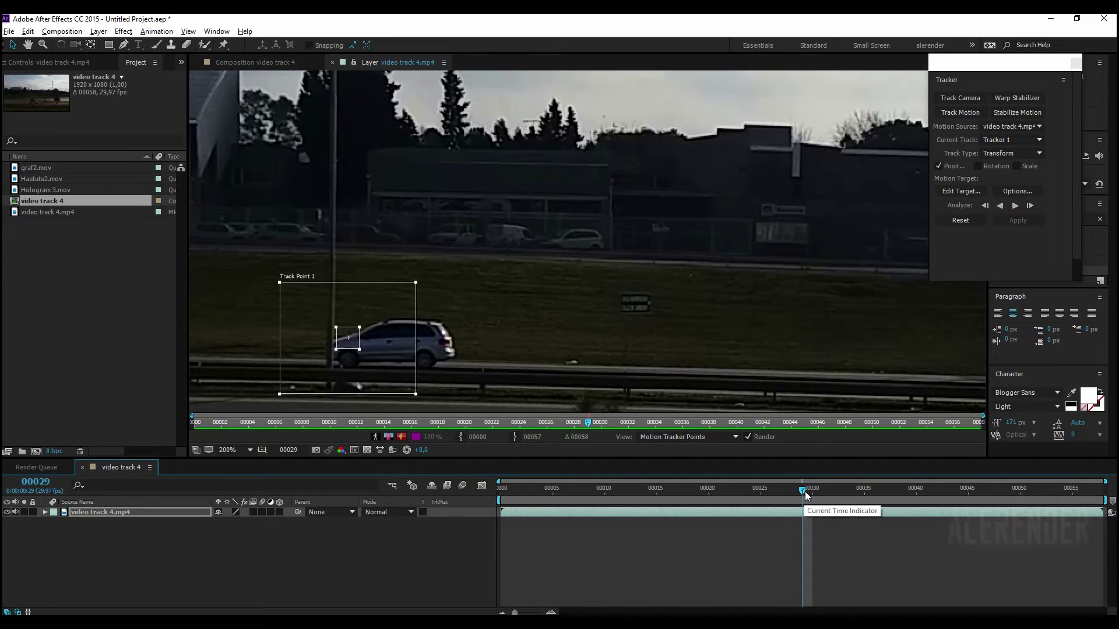
- At frame 00030, re-centre Track Point 1 on the car and fit the view
{"action": "left_click_drag", "start_coordinate": [806, 493], "coordinate": [817, 492]}
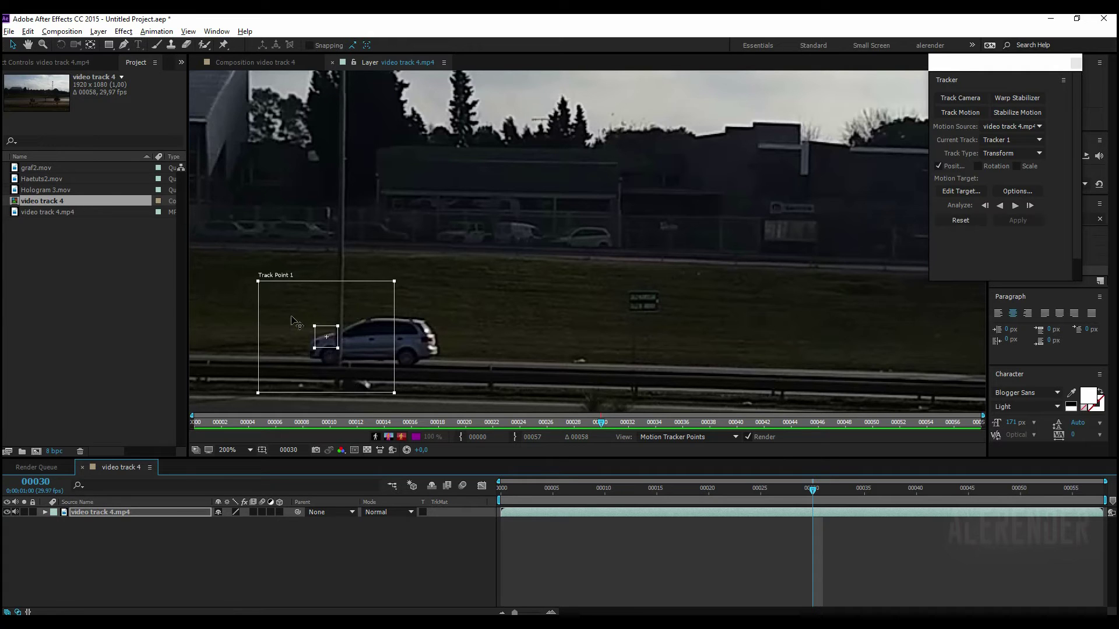
{"action": "left_click", "coordinate": [324, 334]}
{"action": "left_click_drag", "start_coordinate": [324, 334], "coordinate": [327, 335]}
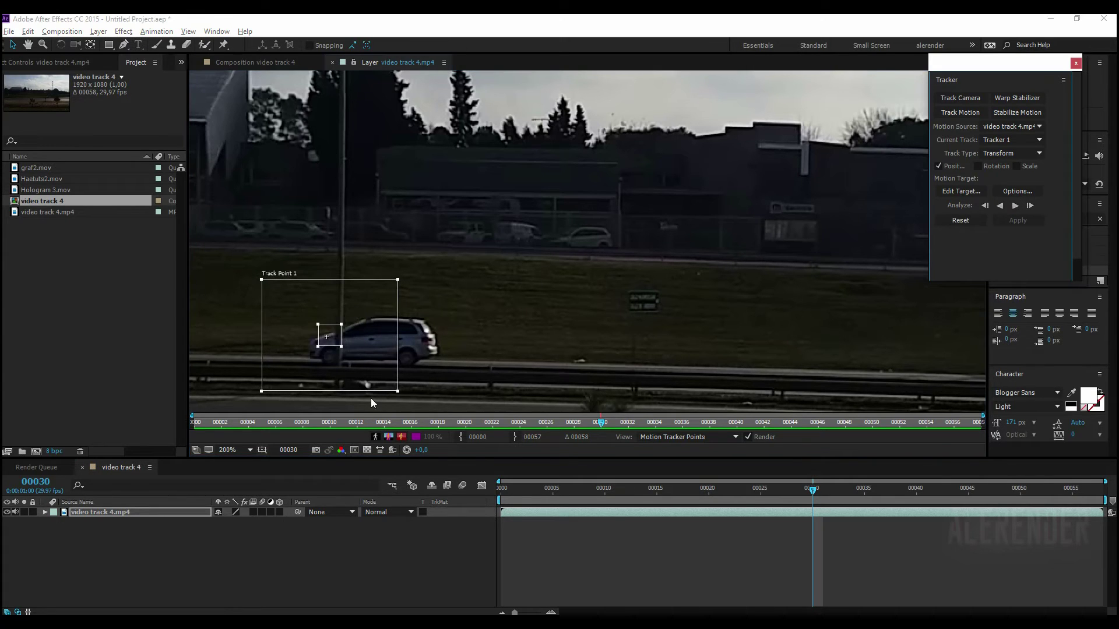
{"action": "left_click", "coordinate": [232, 452]}
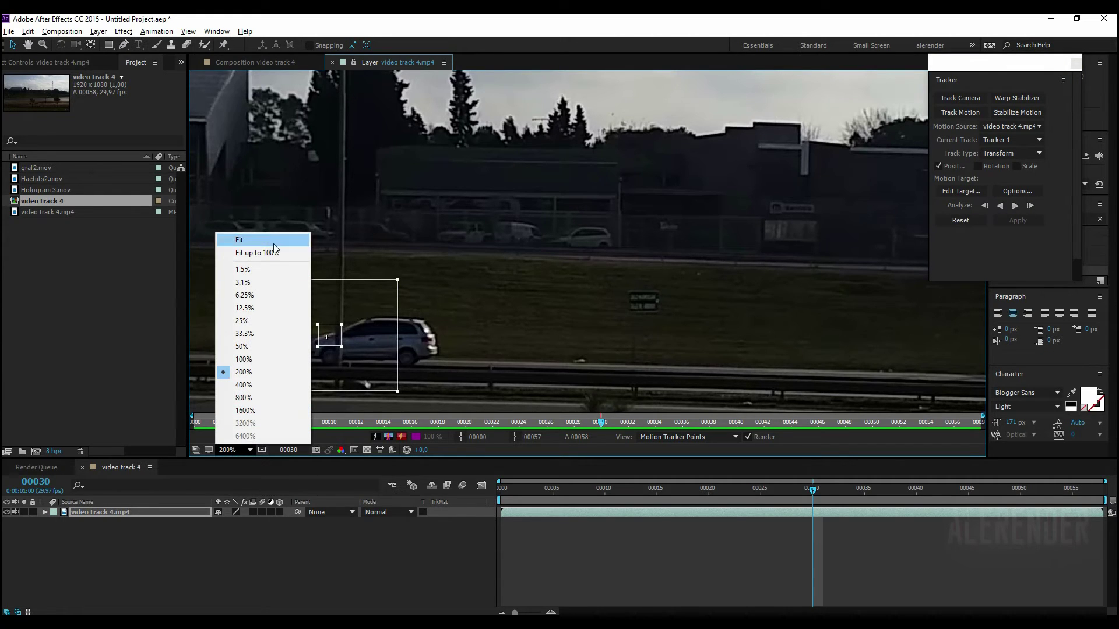
{"action": "left_click", "coordinate": [275, 241]}
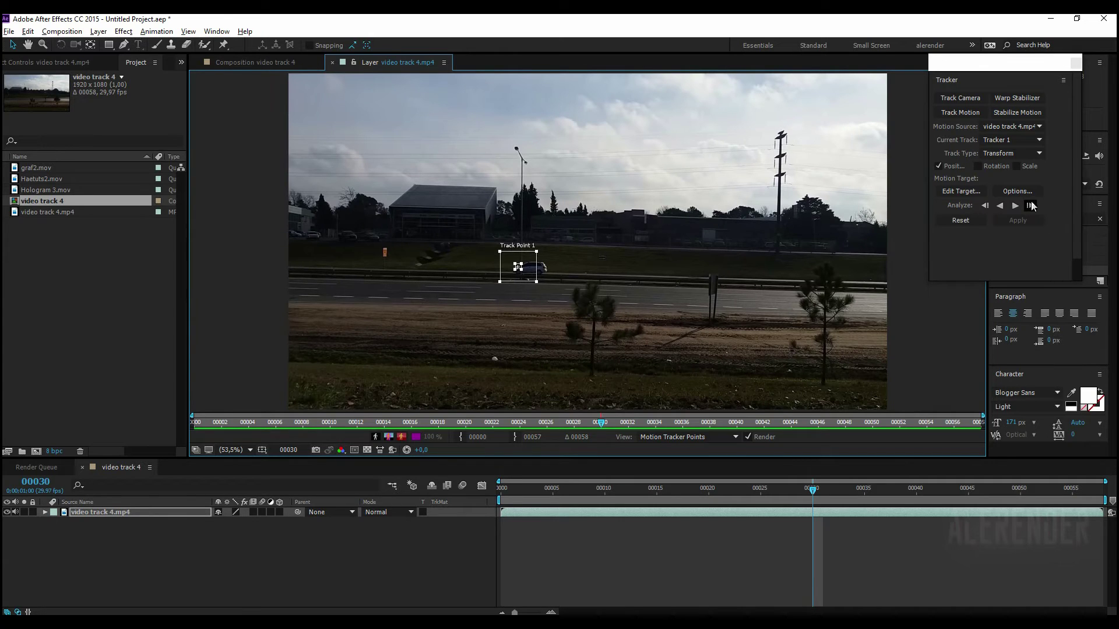
- Re-analyze the track forward from frame 00030, then jump back to frame 00000
{"action": "left_click", "coordinate": [1015, 208]}
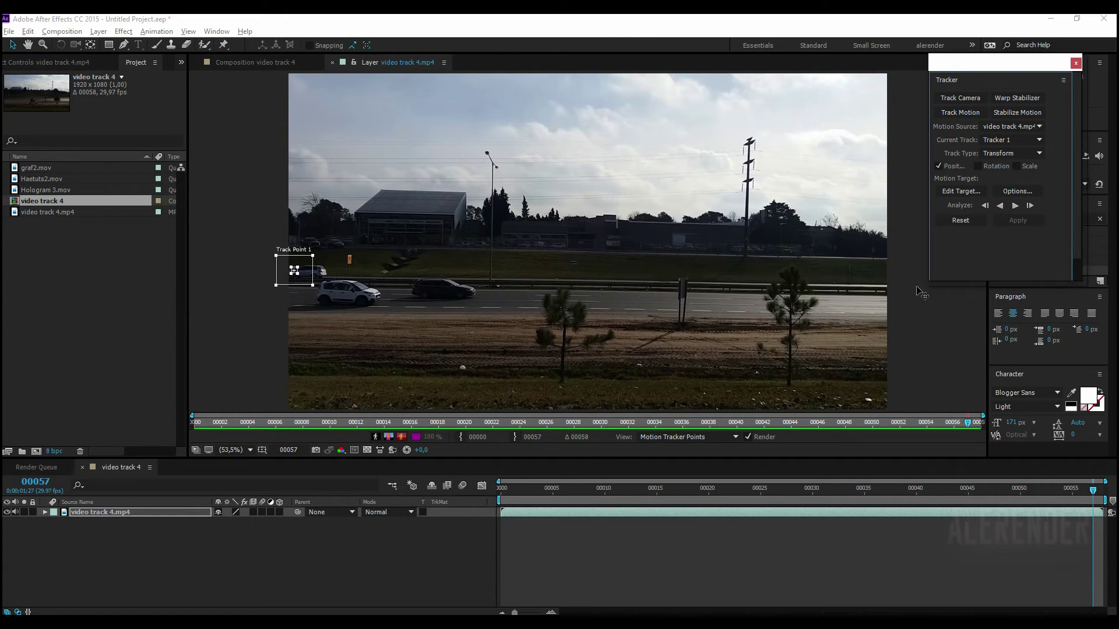
{"action": "left_click", "coordinate": [780, 593]}
{"action": "key", "text": "Home"}
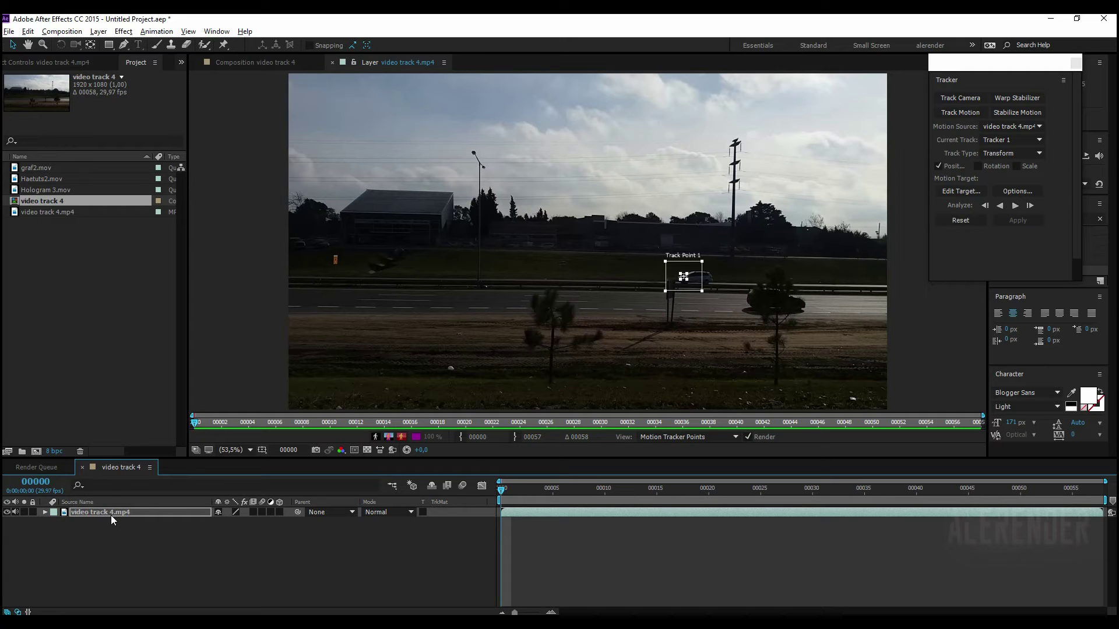
{"action": "left_click", "coordinate": [961, 191]}
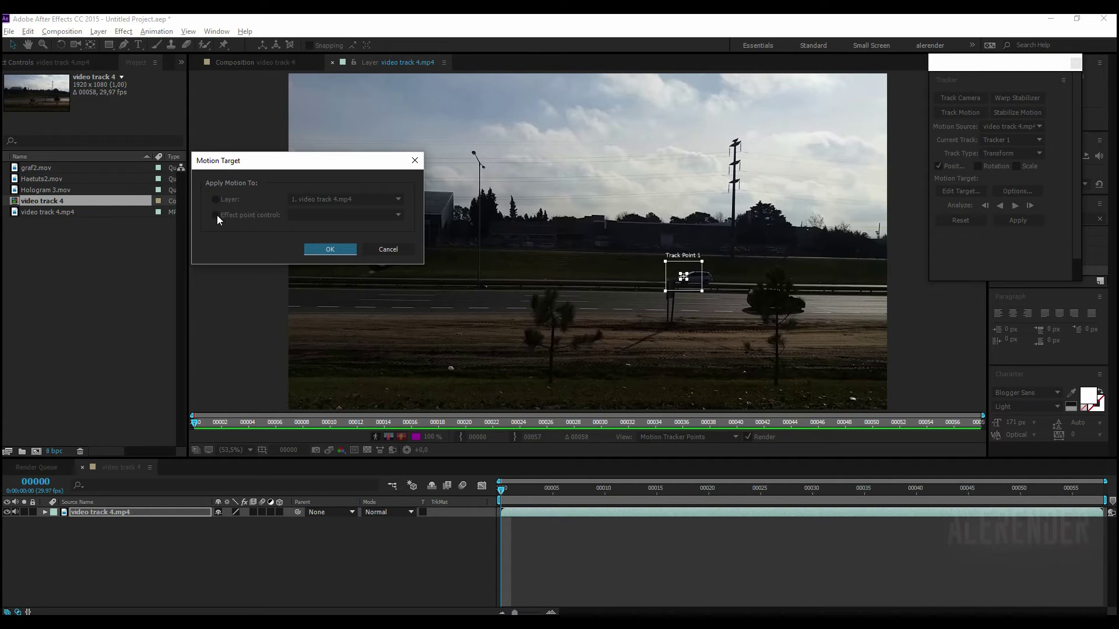
{"action": "left_click", "coordinate": [389, 251]}
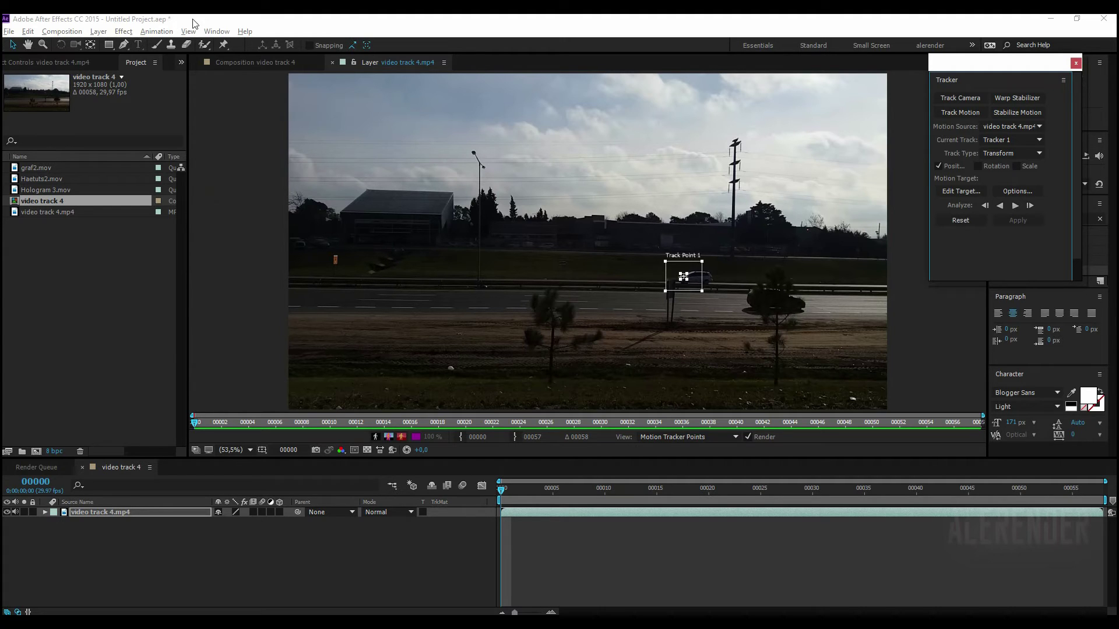
- Clear the Effects & Presets search, expand Generate, and drag Beam onto video track 4.mp4
{"action": "left_click_drag", "start_coordinate": [999, 69], "coordinate": [895, 67]}
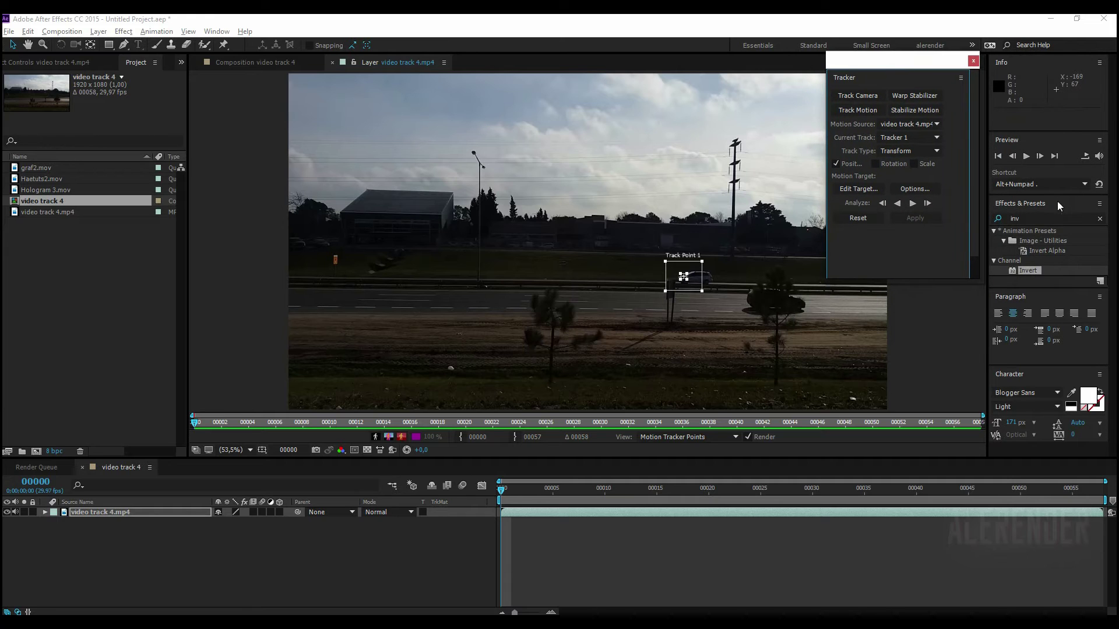
{"action": "left_click", "coordinate": [1099, 219]}
{"action": "left_click", "coordinate": [998, 218]}
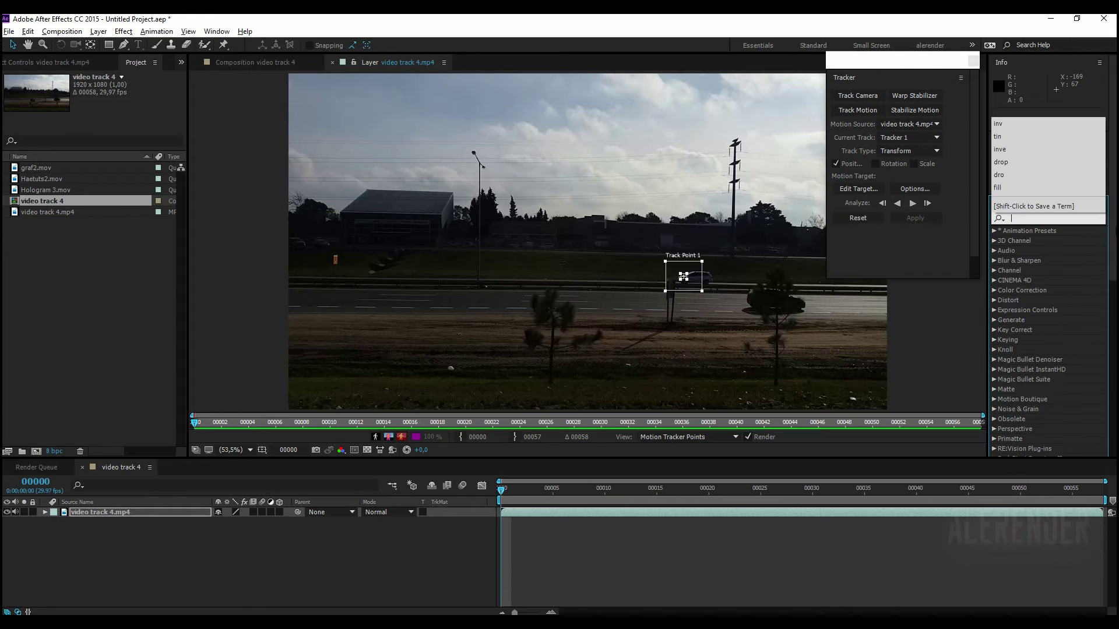
{"action": "left_click", "coordinate": [1114, 250]}
{"action": "scroll", "coordinate": [1113, 251], "scroll_direction": "down", "scroll_amount": 3}
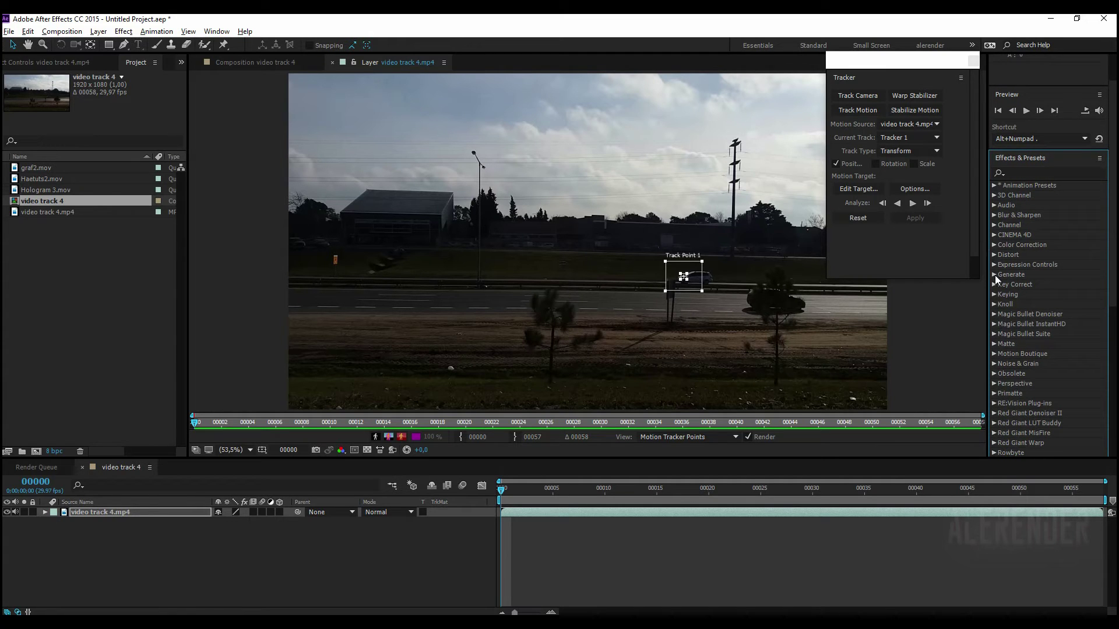
{"action": "left_click", "coordinate": [994, 275]}
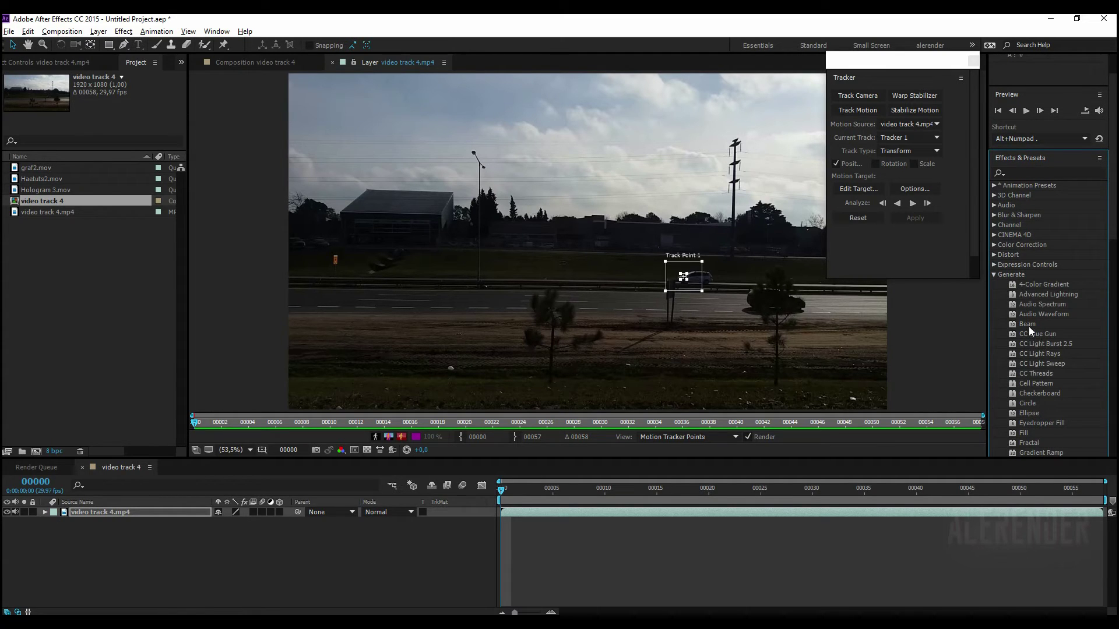
{"action": "left_click_drag", "start_coordinate": [1027, 324], "coordinate": [125, 512]}
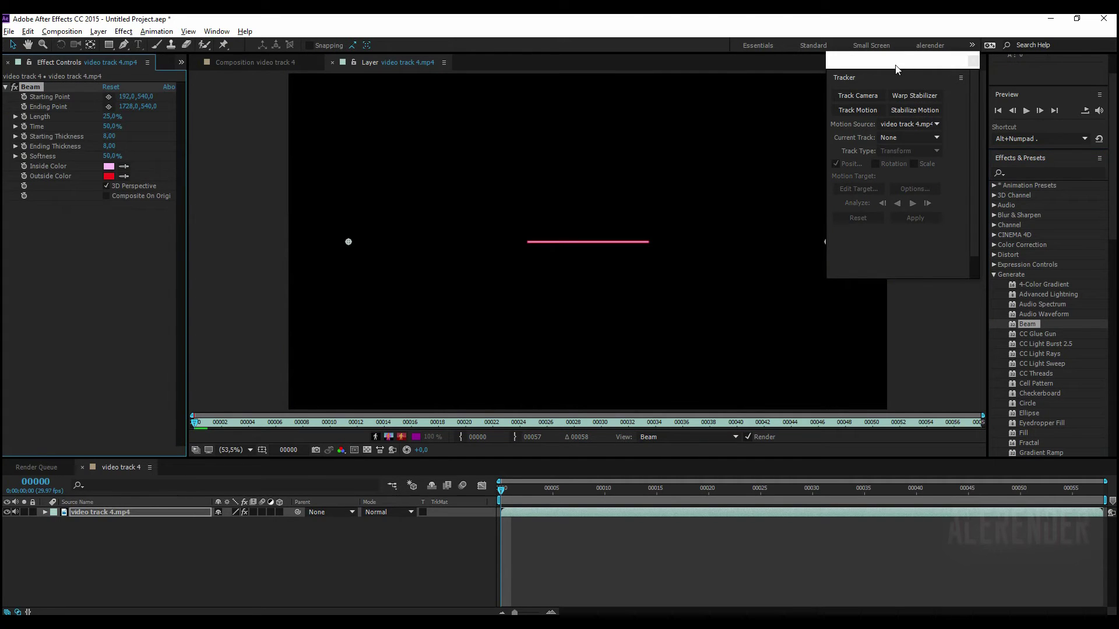
- Set the Beam's Length to 100% and move its Starting Point to 377.0, 534.4
{"action": "left_click_drag", "start_coordinate": [900, 67], "coordinate": [1023, 67]}
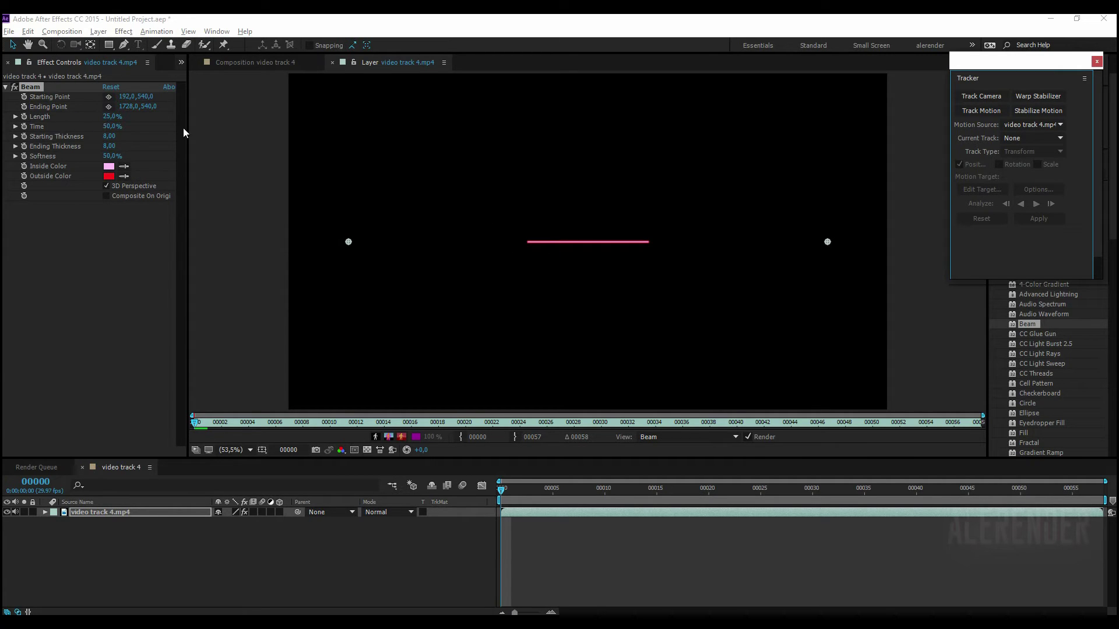
{"action": "left_click_drag", "start_coordinate": [106, 119], "coordinate": [204, 117]}
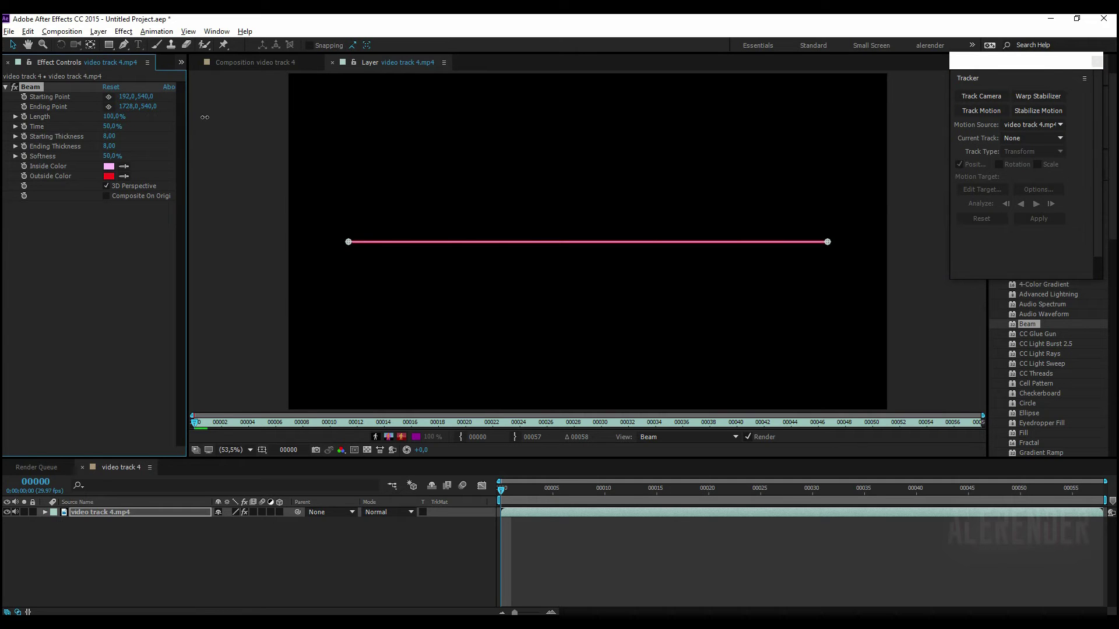
{"action": "mouse_move", "coordinate": [348, 242]}
{"action": "left_mouse_down"}
{"action": "mouse_move", "coordinate": [483, 201]}
{"action": "mouse_move", "coordinate": [406, 241]}
{"action": "left_mouse_up"}
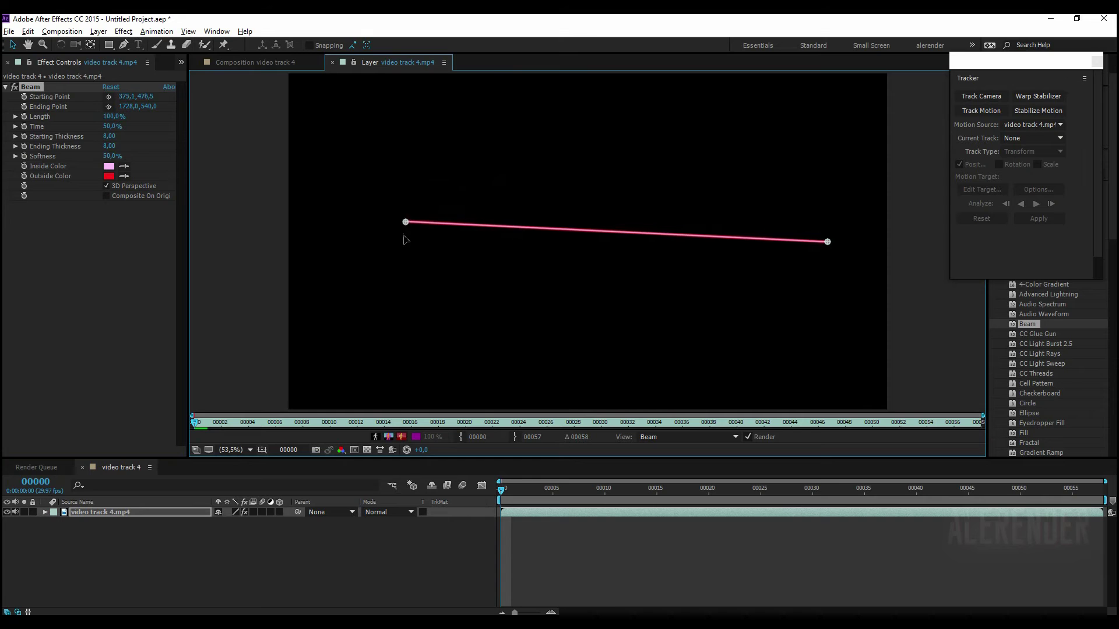
- Change the Beam's Outside Color to purple 7019FF
{"action": "left_click", "coordinate": [109, 176]}
{"action": "left_click_drag", "start_coordinate": [885, 172], "coordinate": [891, 166]}
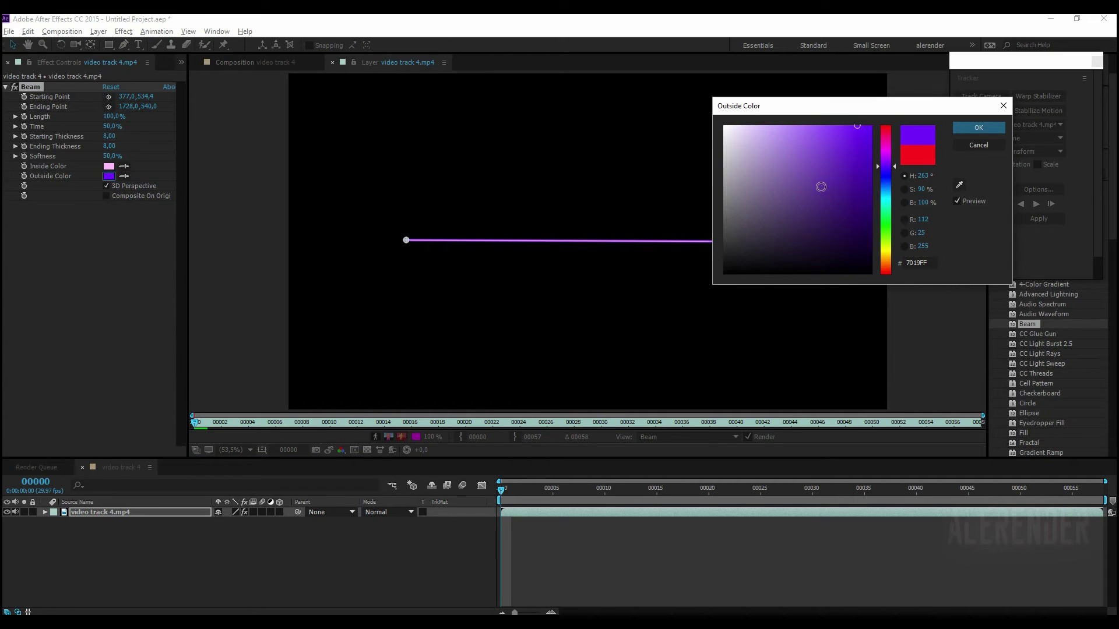
{"action": "left_click", "coordinate": [984, 127]}
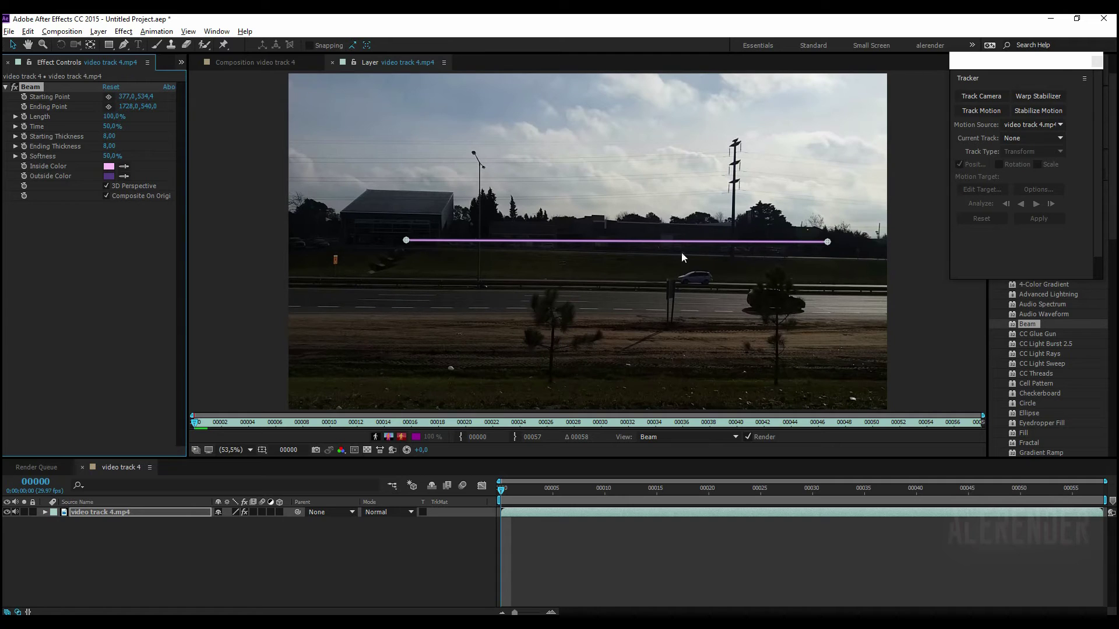
- Raise the beam's Ending Point into the upper-right sky and put its Starting Point on the car
{"action": "left_click_drag", "start_coordinate": [828, 245], "coordinate": [835, 241]}
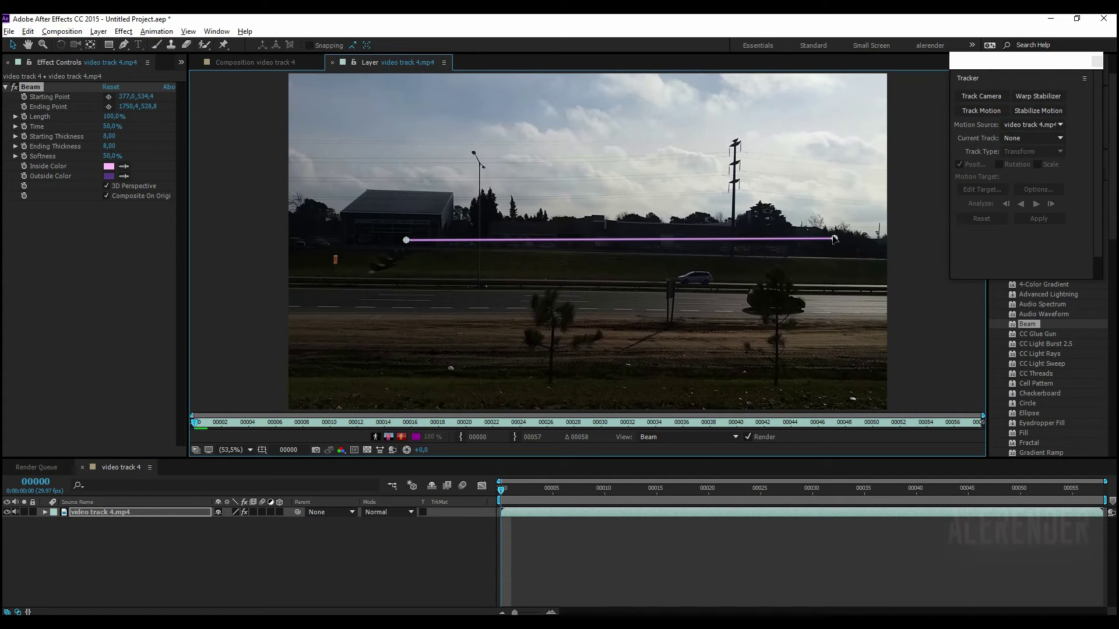
{"action": "mouse_move", "coordinate": [834, 239]}
{"action": "left_mouse_down"}
{"action": "mouse_move", "coordinate": [811, 126]}
{"action": "mouse_move", "coordinate": [808, 139]}
{"action": "left_mouse_up"}
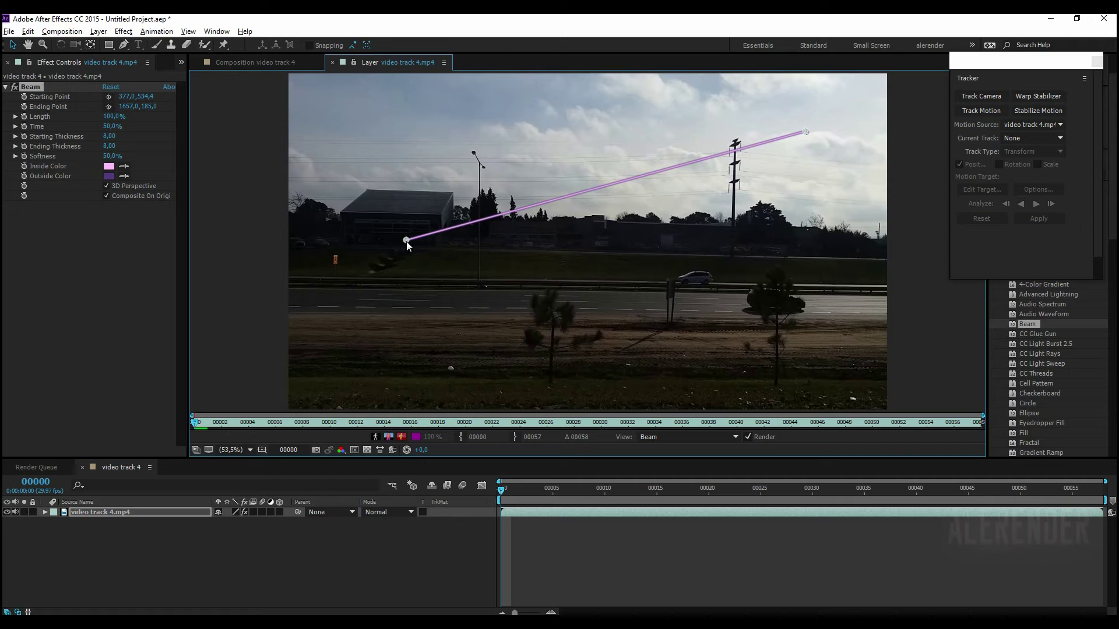
{"action": "mouse_move", "coordinate": [406, 241]}
{"action": "left_mouse_down"}
{"action": "mouse_move", "coordinate": [708, 261]}
{"action": "mouse_move", "coordinate": [689, 277]}
{"action": "left_mouse_up"}
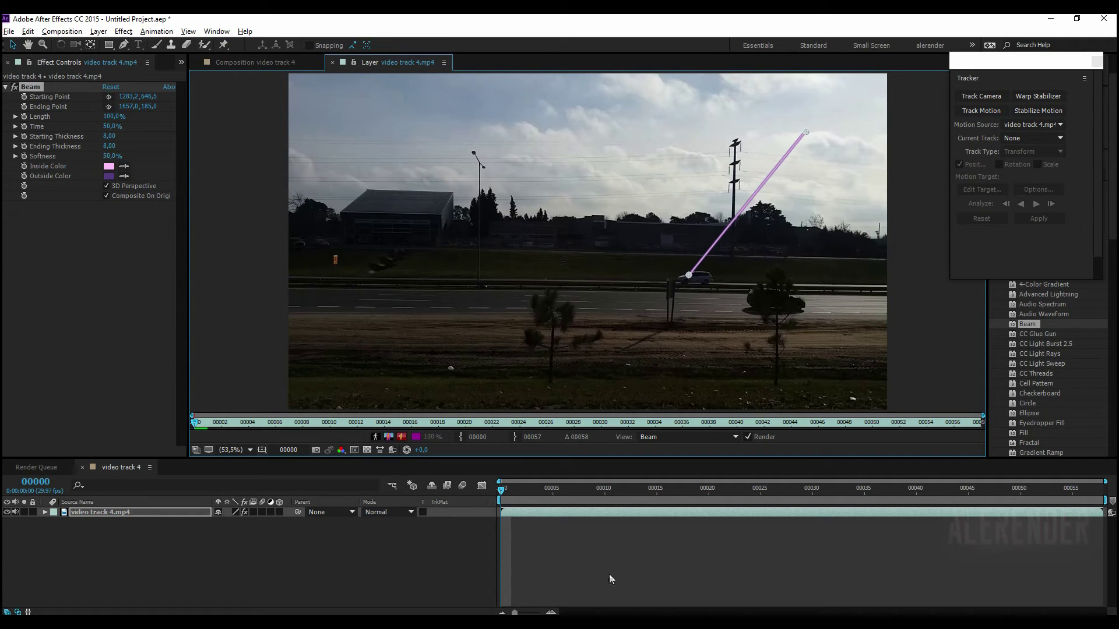
{"action": "left_click", "coordinate": [110, 510]}
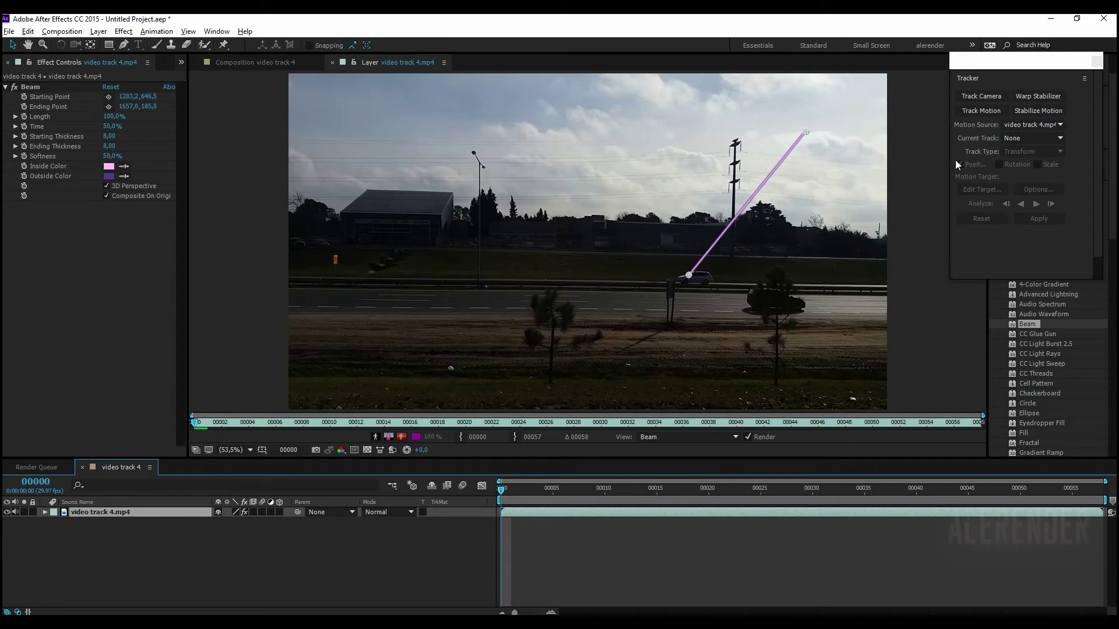
- Make Tracker 1 the current track with Beam/Starting Point as its motion target, then apply
{"action": "left_click", "coordinate": [1056, 138]}
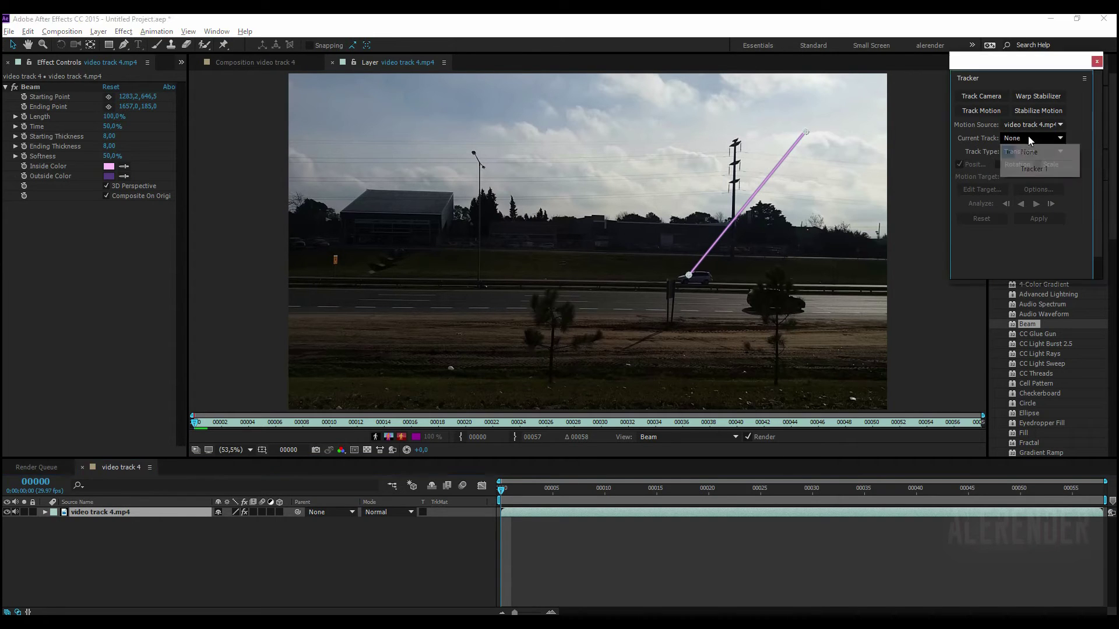
{"action": "left_click", "coordinate": [1031, 169]}
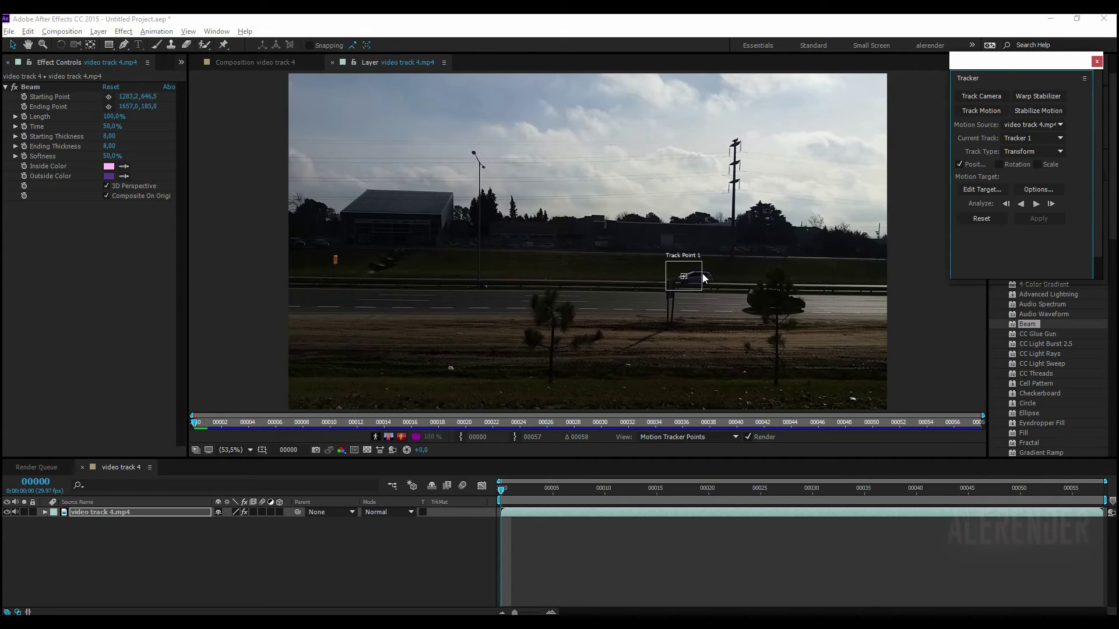
{"action": "left_click", "coordinate": [983, 189]}
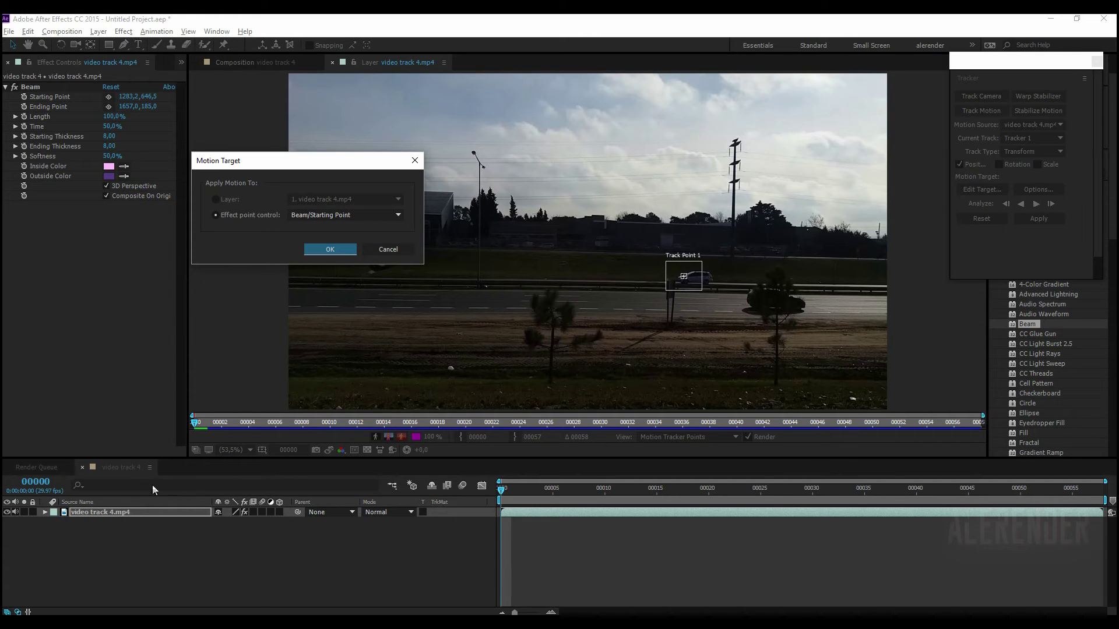
{"action": "left_click", "coordinate": [386, 216]}
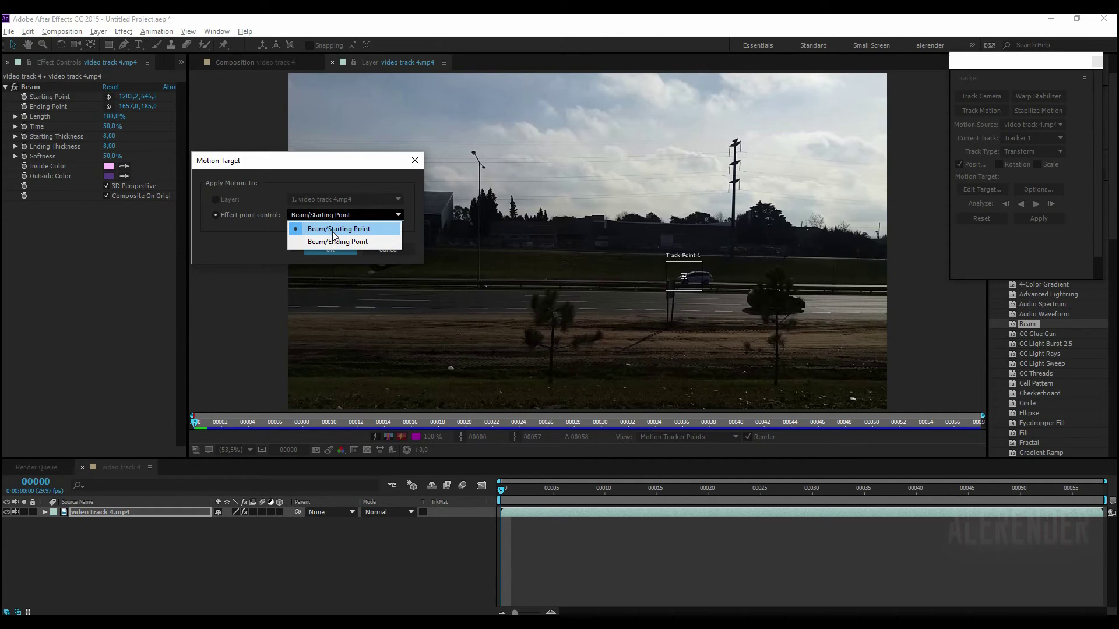
{"action": "left_click", "coordinate": [333, 233]}
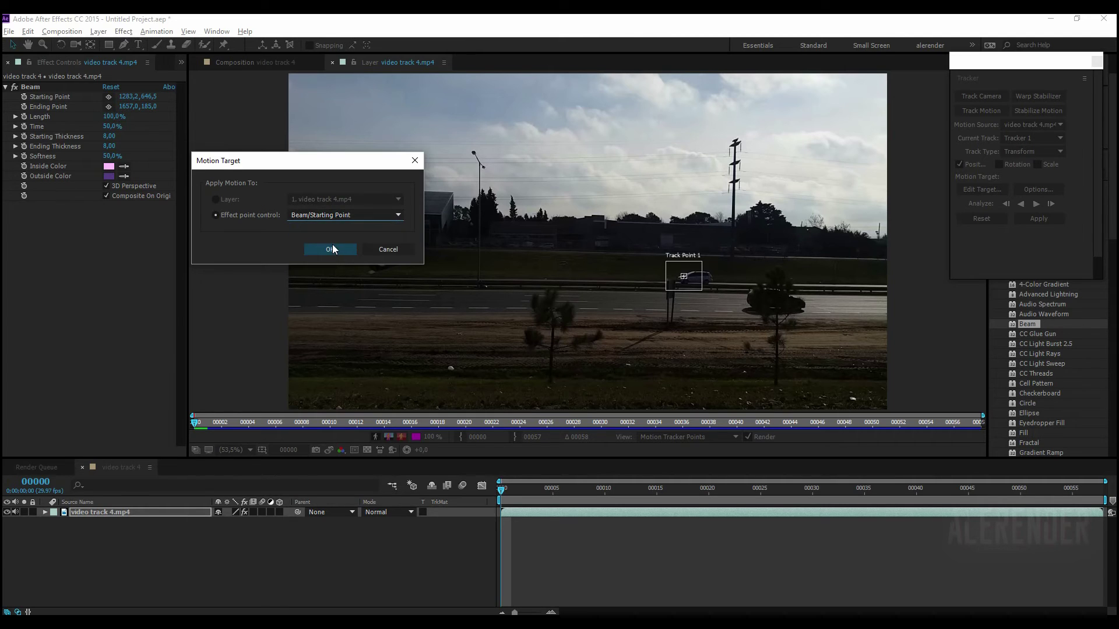
{"action": "left_click", "coordinate": [331, 249]}
{"action": "left_click", "coordinate": [1049, 219]}
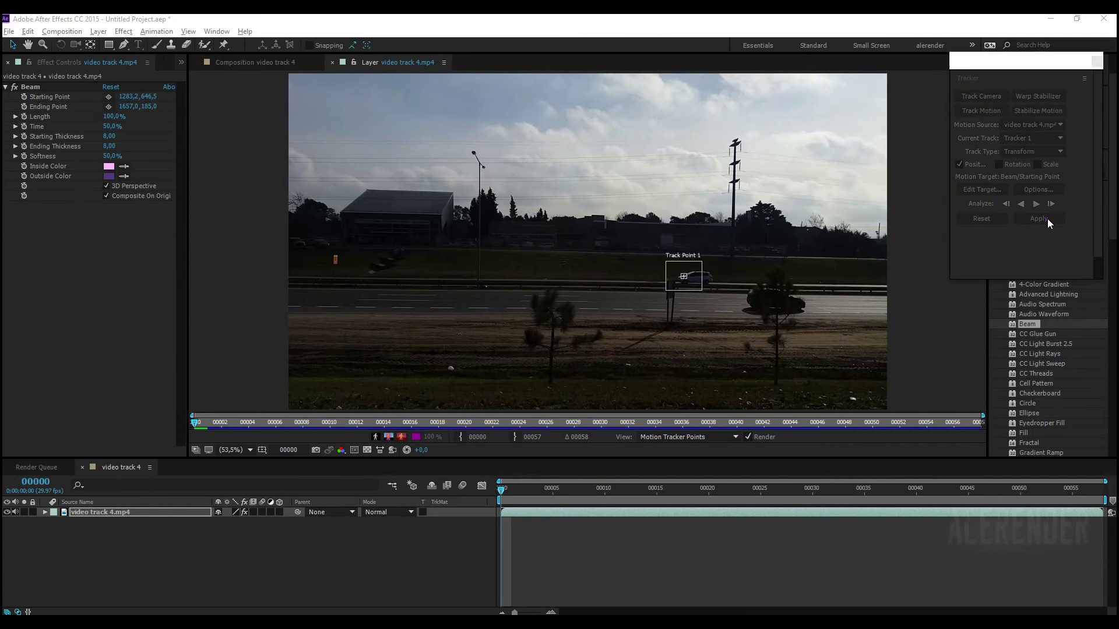
- Apply the track to the Beam start point, then preview and scrub to confirm it follows the car
{"action": "left_click", "coordinate": [524, 302]}
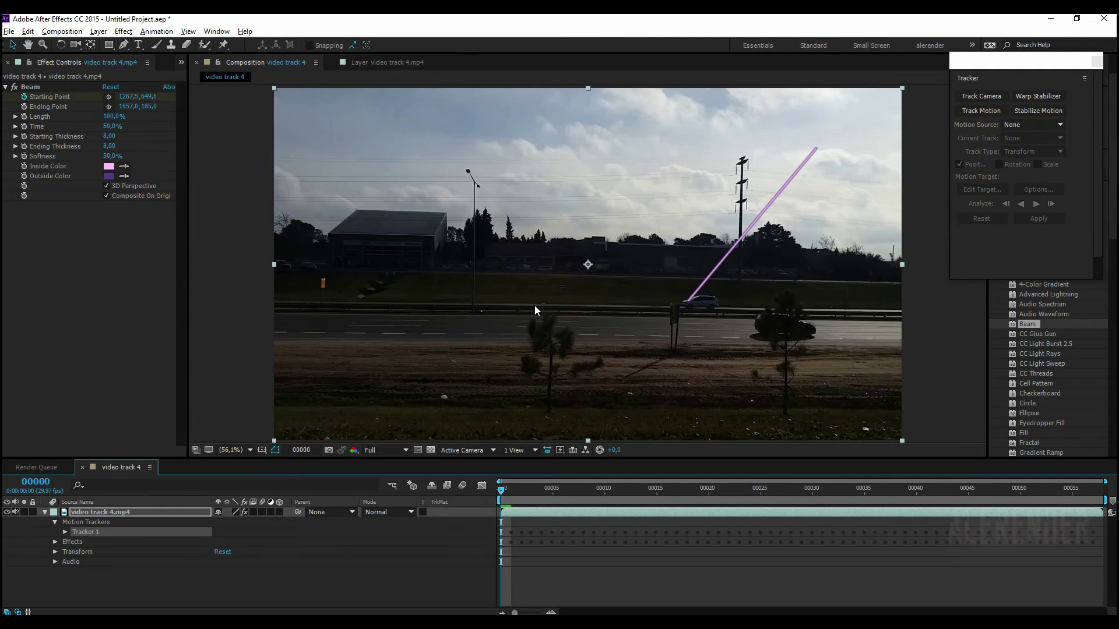
{"action": "key", "text": "space"}
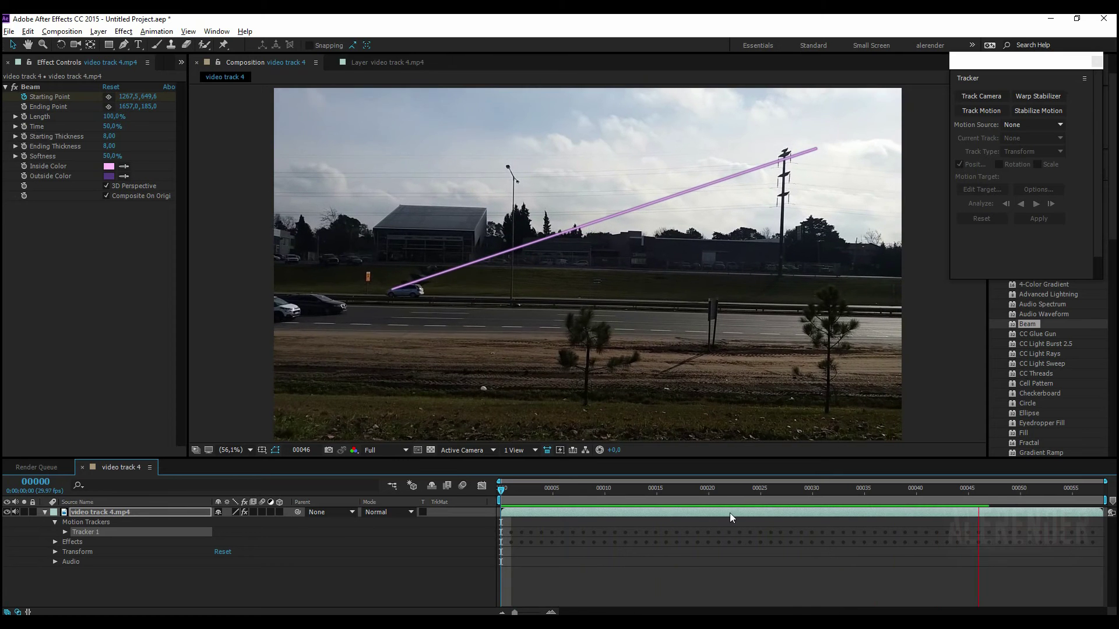
{"action": "left_click", "coordinate": [45, 512]}
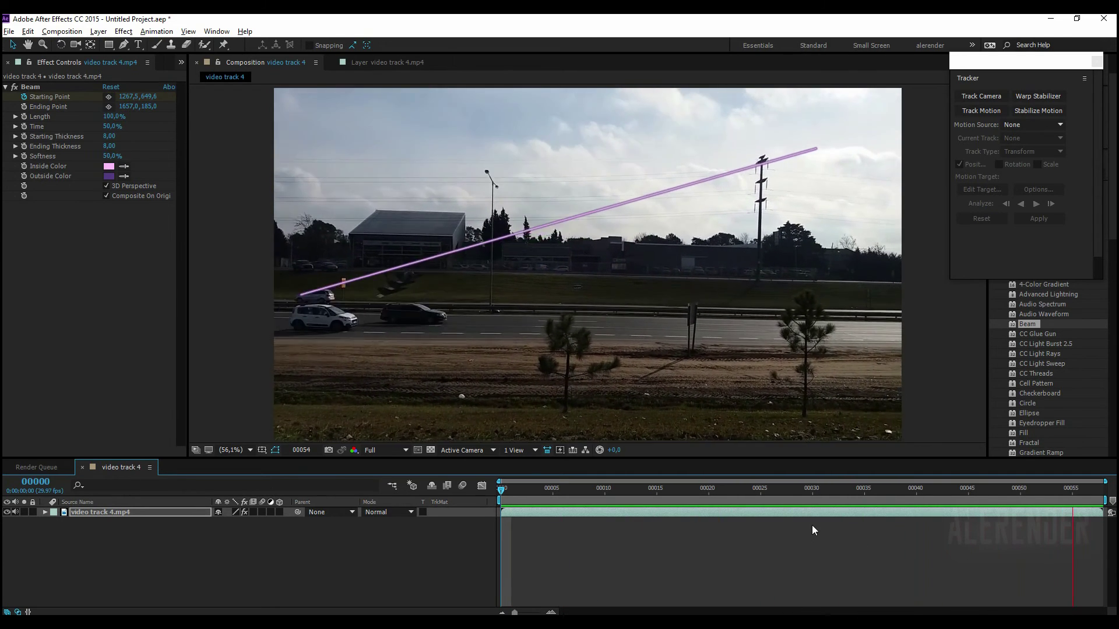
{"action": "left_click", "coordinate": [565, 512]}
{"action": "left_click_drag", "start_coordinate": [526, 491], "coordinate": [635, 490]}
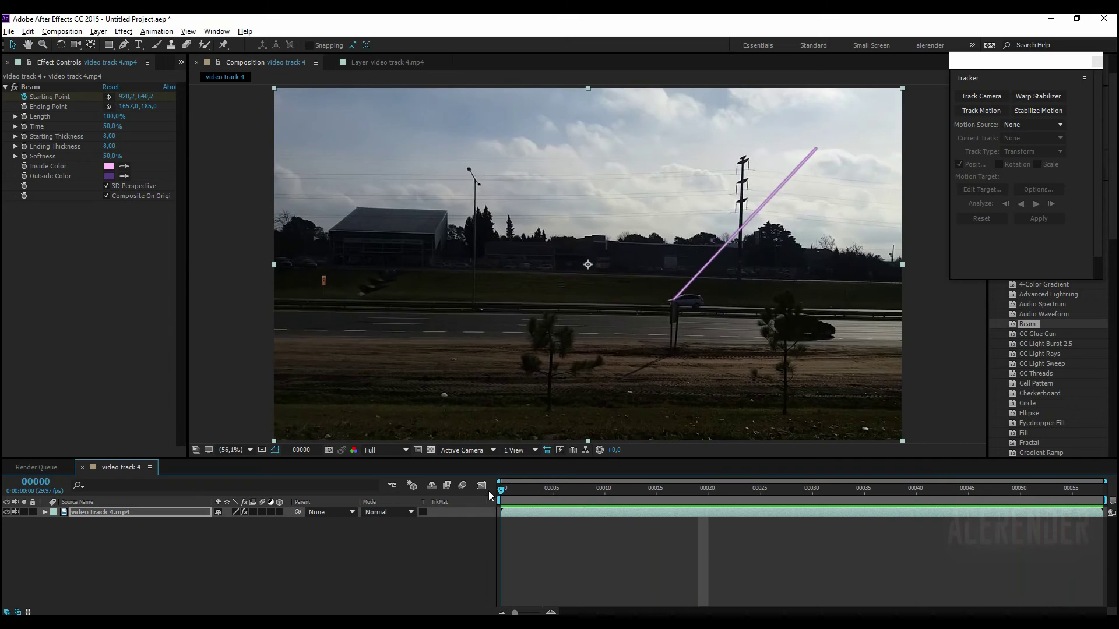
{"action": "key", "text": "Home"}
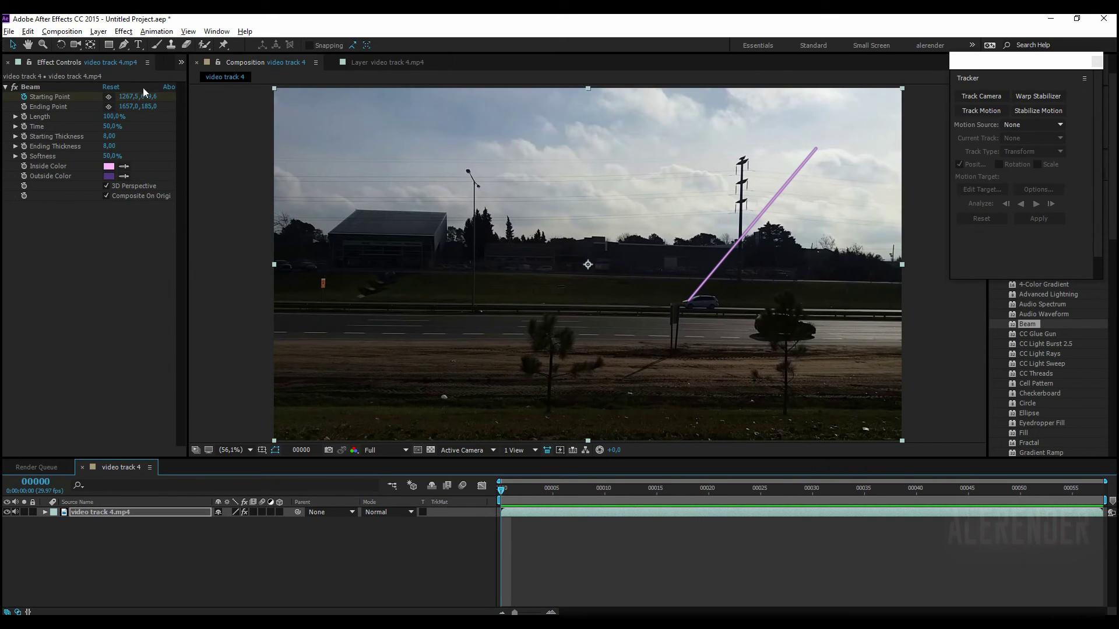
{"action": "left_click", "coordinate": [169, 60]}
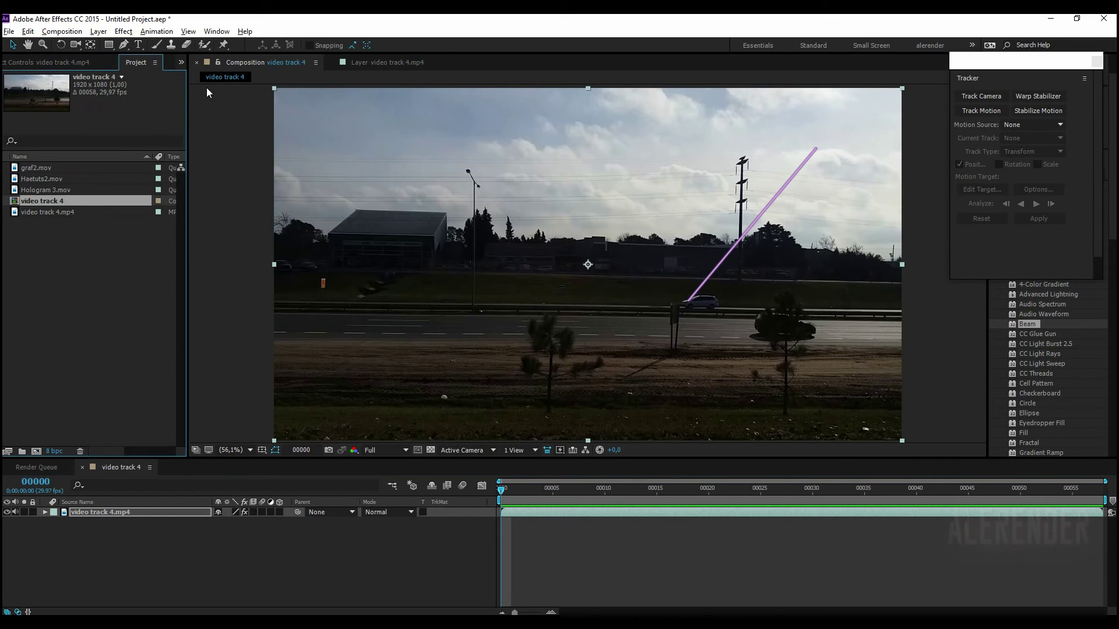
- Add Haetuts2.mov to the composition at 53% scale, placed at the beam's upper end
{"action": "left_click", "coordinate": [63, 247]}
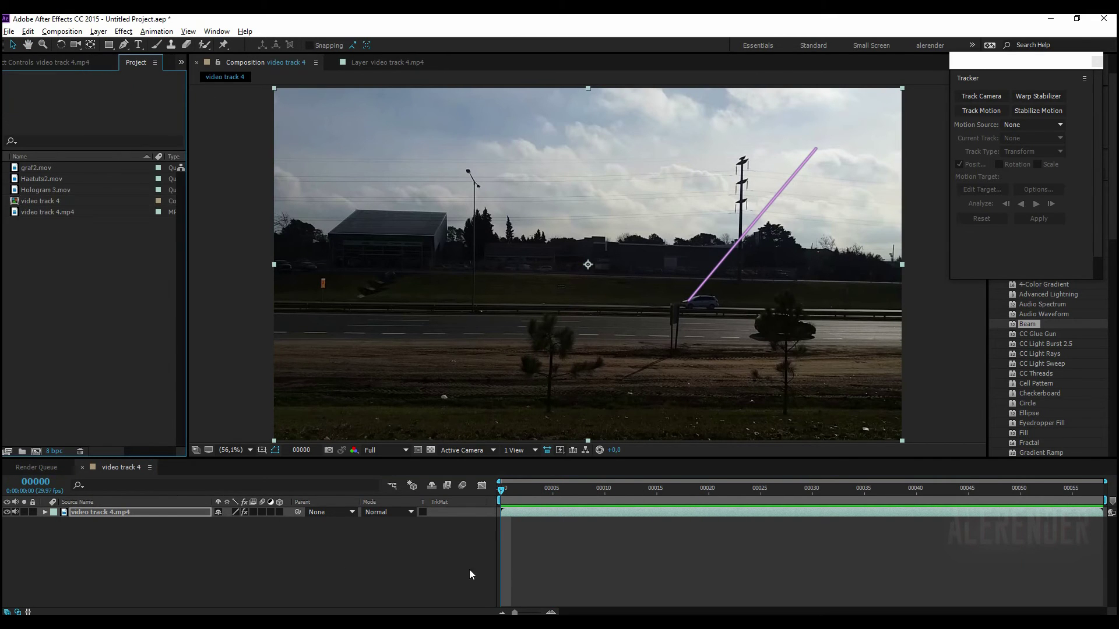
{"action": "left_click", "coordinate": [44, 181]}
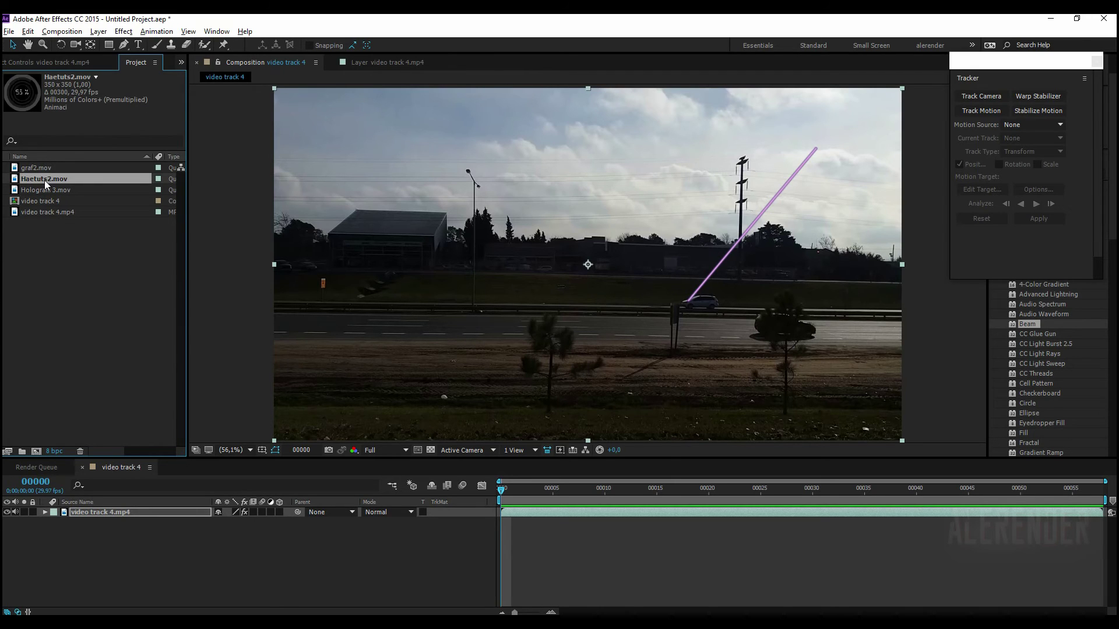
{"action": "left_click_drag", "start_coordinate": [45, 180], "coordinate": [114, 513]}
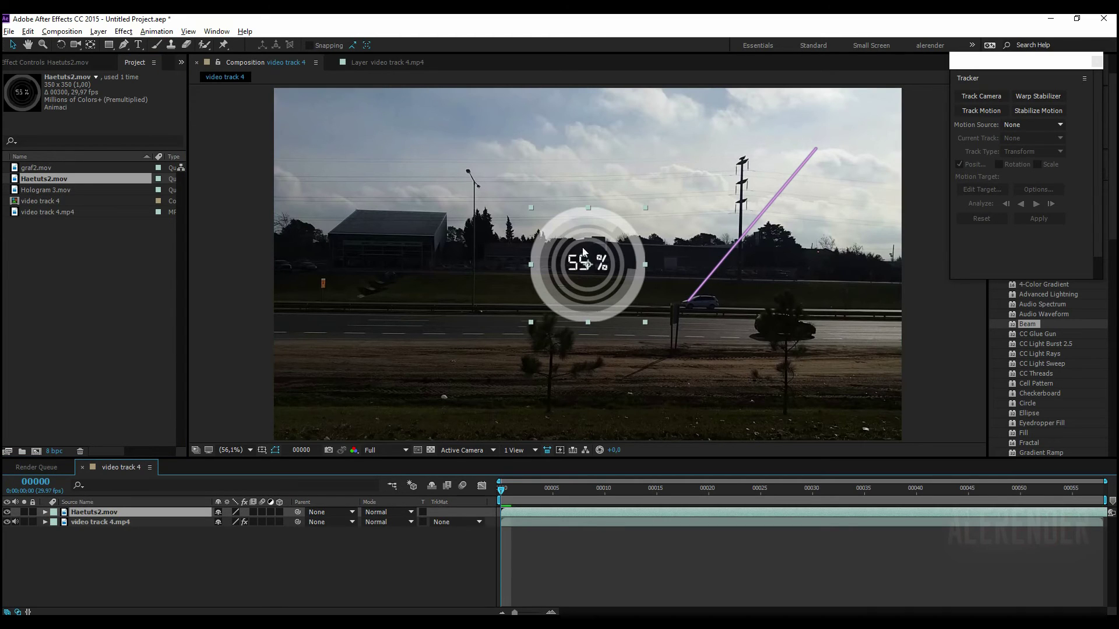
{"action": "key", "text": "s"}
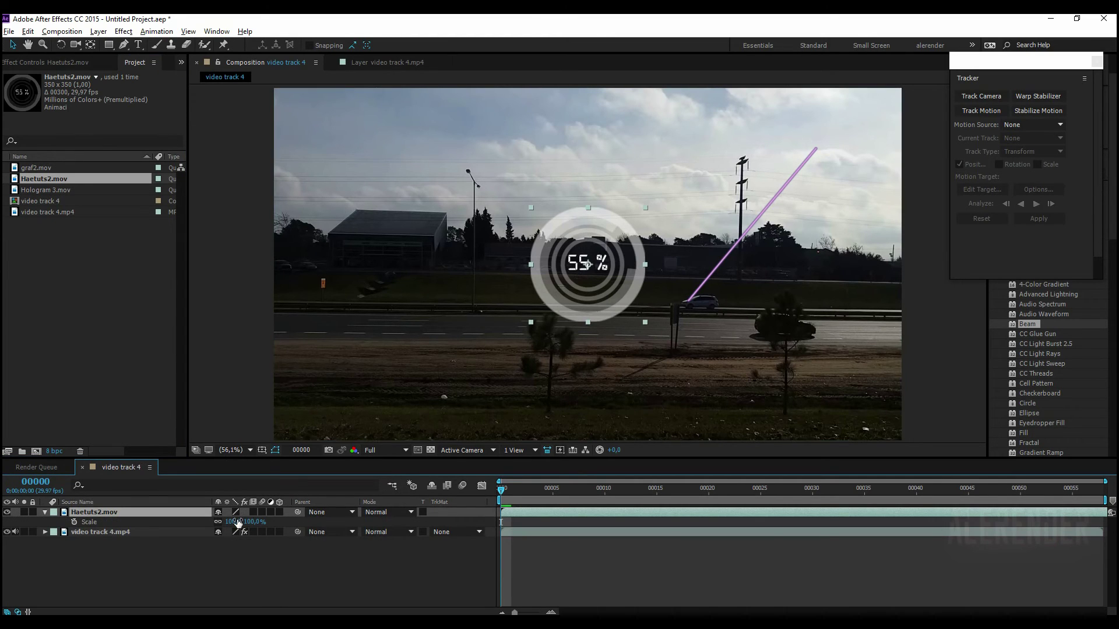
{"action": "left_click_drag", "start_coordinate": [238, 523], "coordinate": [212, 522]}
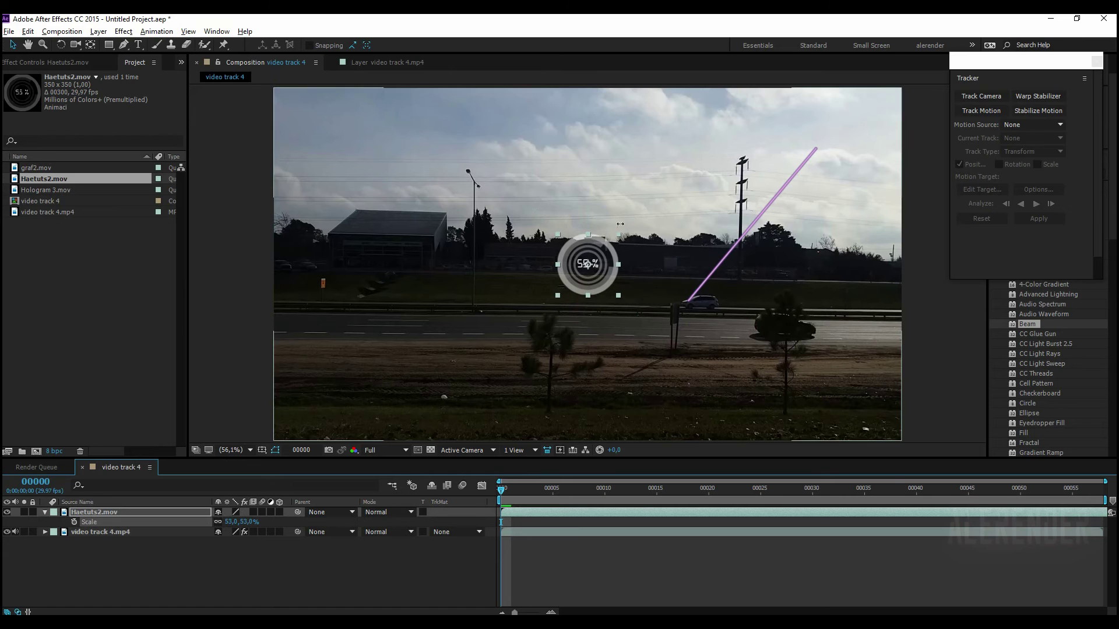
{"action": "left_click_drag", "start_coordinate": [601, 261], "coordinate": [852, 128]}
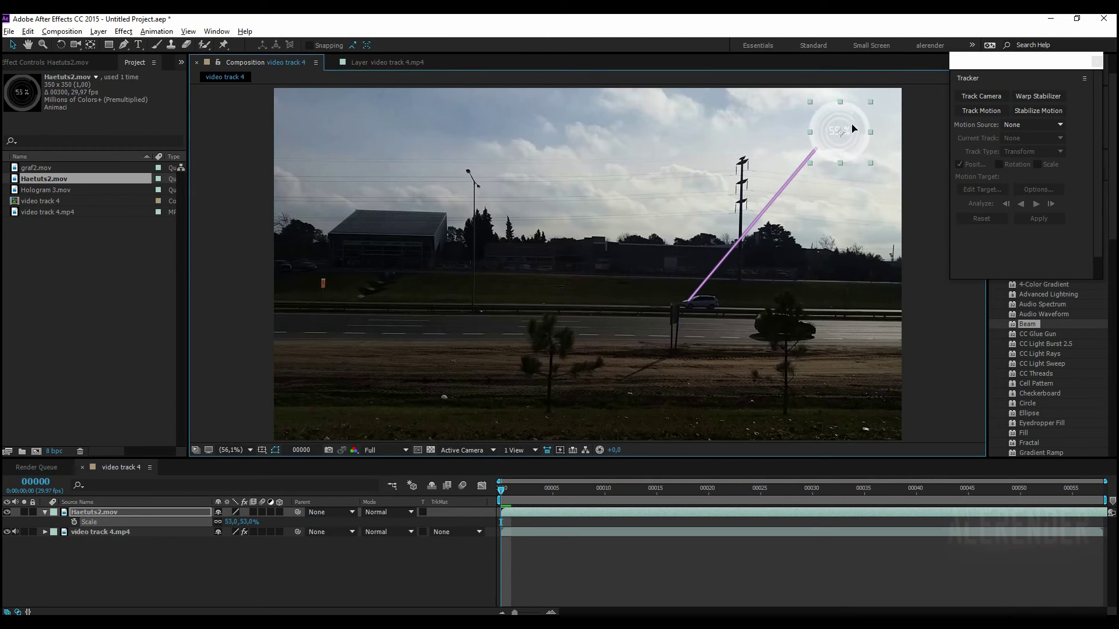
{"action": "left_click_drag", "start_coordinate": [1068, 63], "coordinate": [1067, 286]}
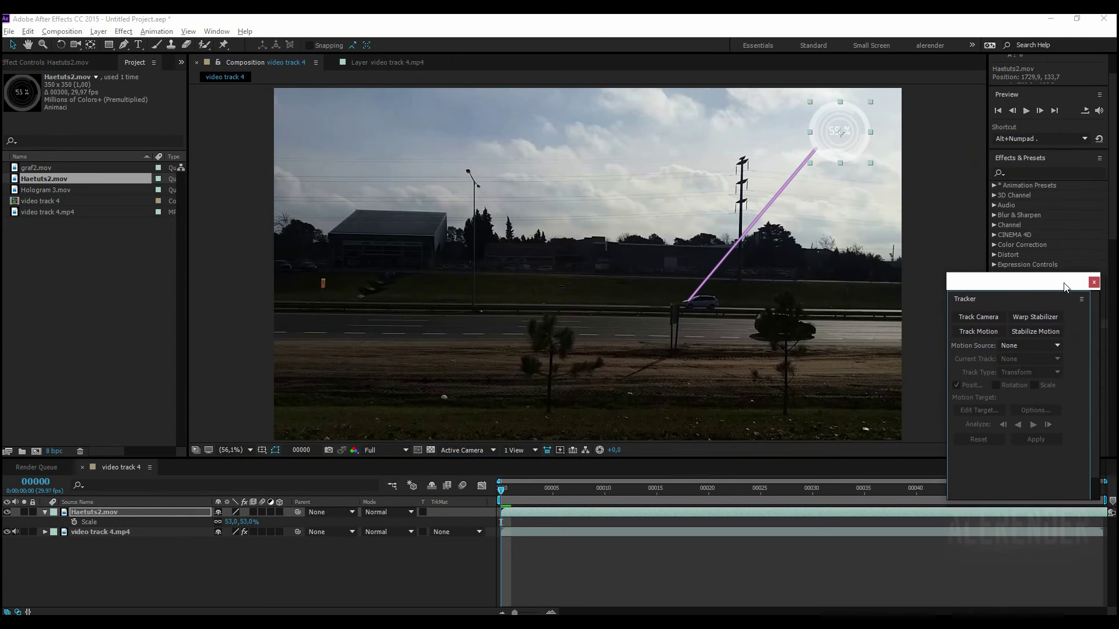
- Apply the Invert effect, found by searching 'inv', to the Haetuts2.mov circle graphic
{"action": "left_click", "coordinate": [1028, 174]}
{"action": "type", "text": "i"}
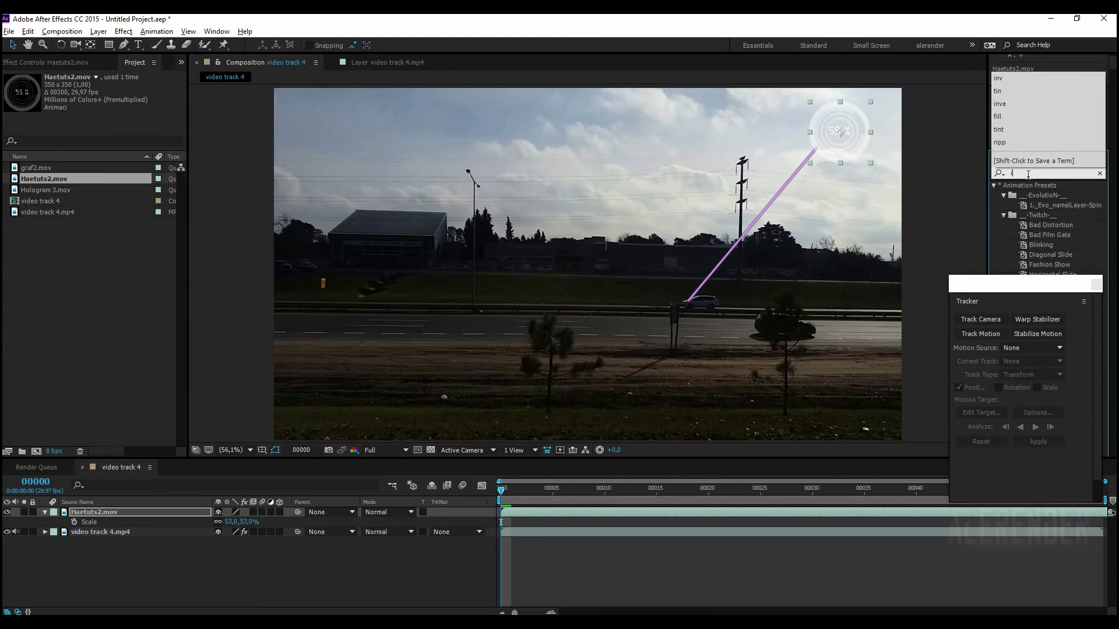
{"action": "type", "text": "nv"}
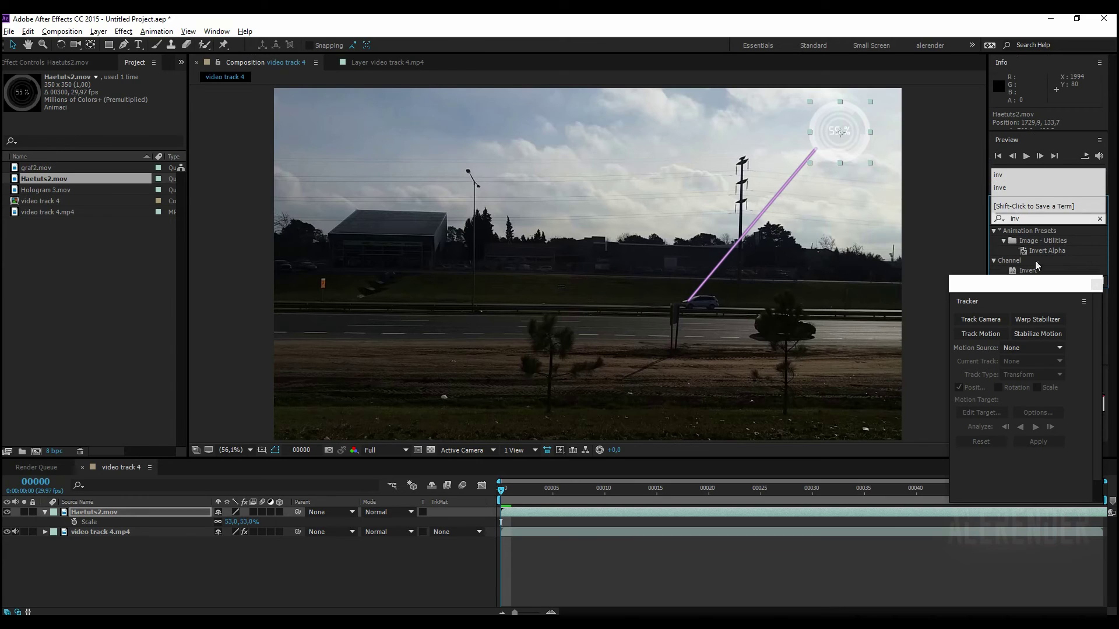
{"action": "left_click_drag", "start_coordinate": [1032, 272], "coordinate": [116, 512]}
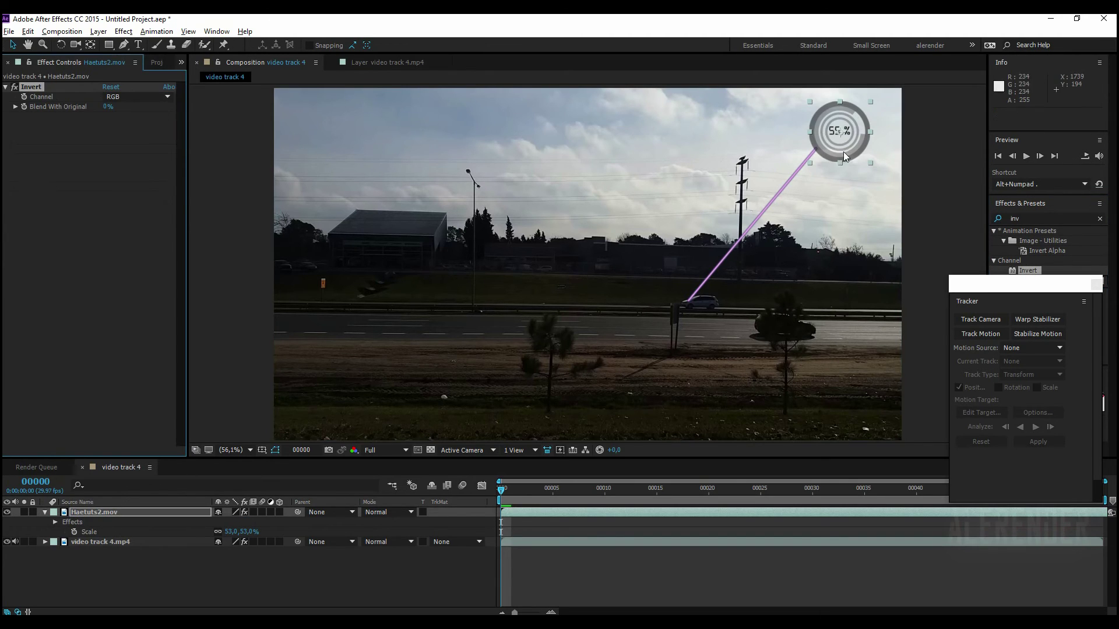
- Align the inverted circle at 1671.1, 172.9 so the beam's top end meets it
{"action": "left_click_drag", "start_coordinate": [847, 142], "coordinate": [826, 152]}
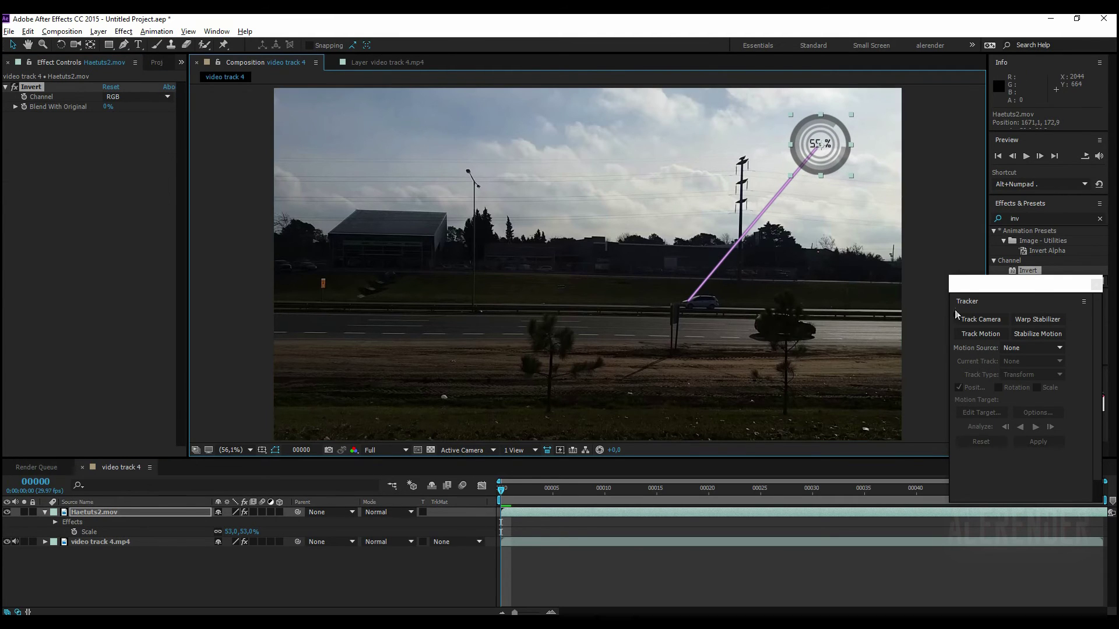
{"action": "left_click_drag", "start_coordinate": [1033, 285], "coordinate": [1036, 173]}
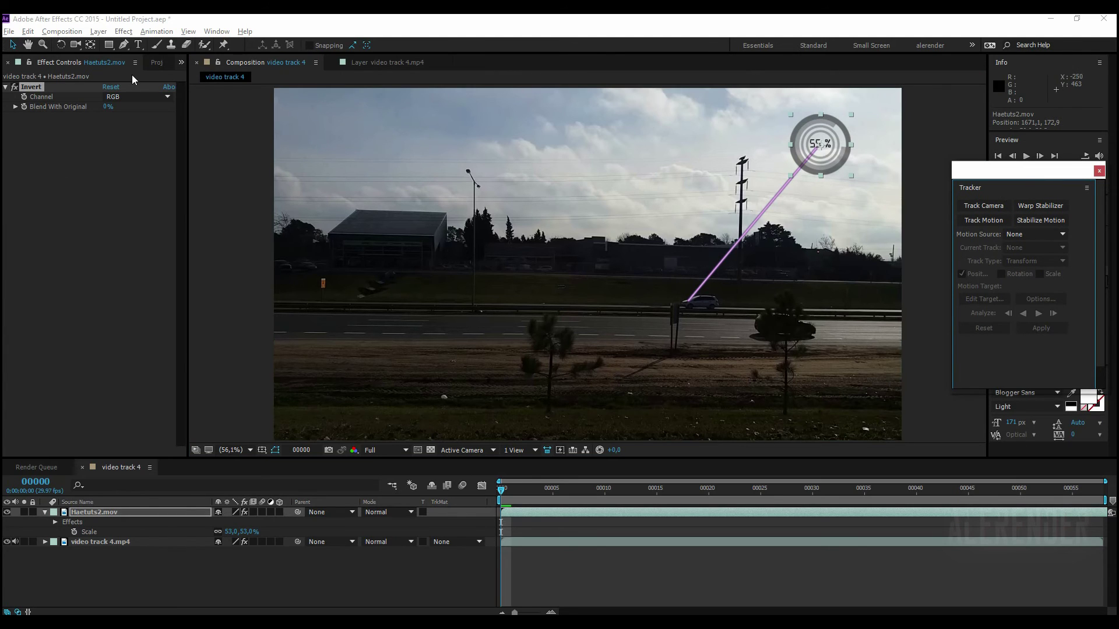
{"action": "left_click", "coordinate": [163, 64]}
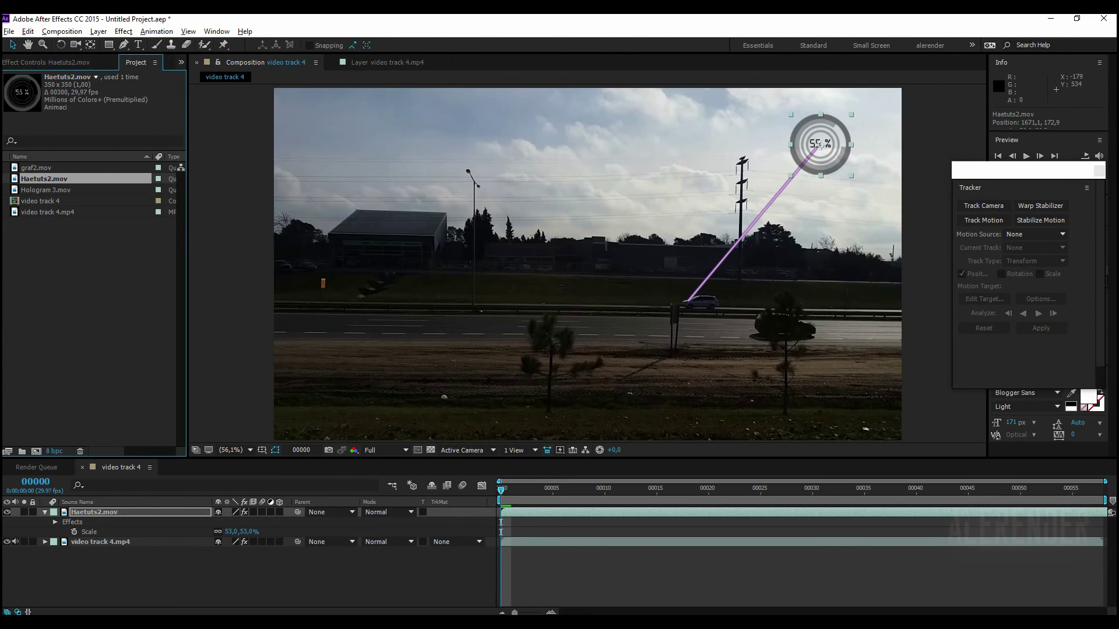
- Add Hologram 3.mov at 67% scale, placed over the white car at 1304.0, 663.0
{"action": "left_click", "coordinate": [50, 193]}
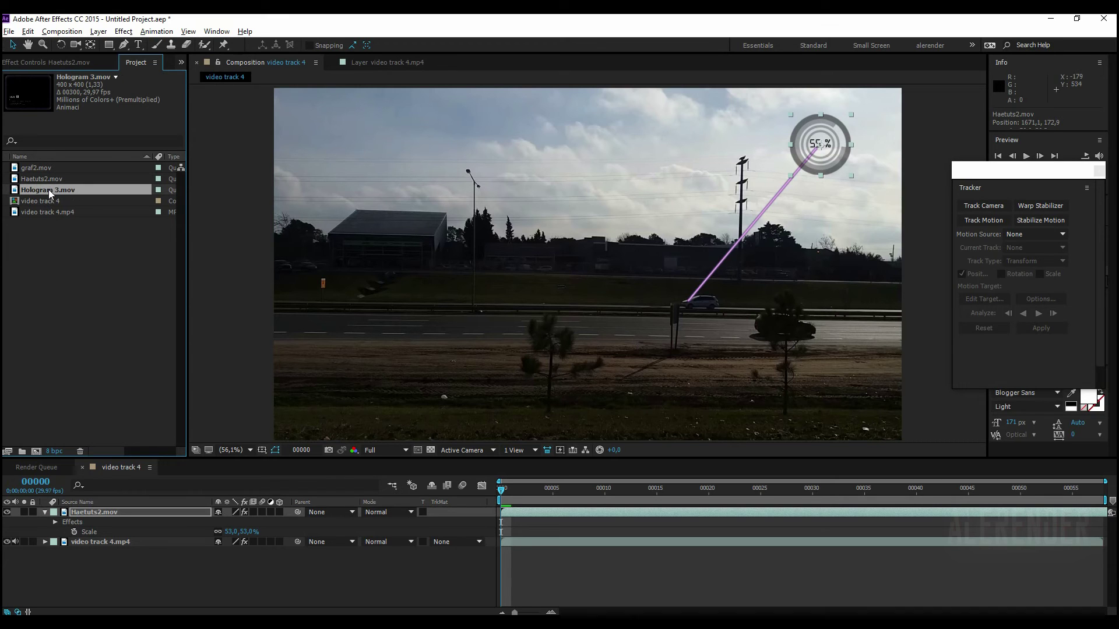
{"action": "left_click_drag", "start_coordinate": [53, 198], "coordinate": [120, 540]}
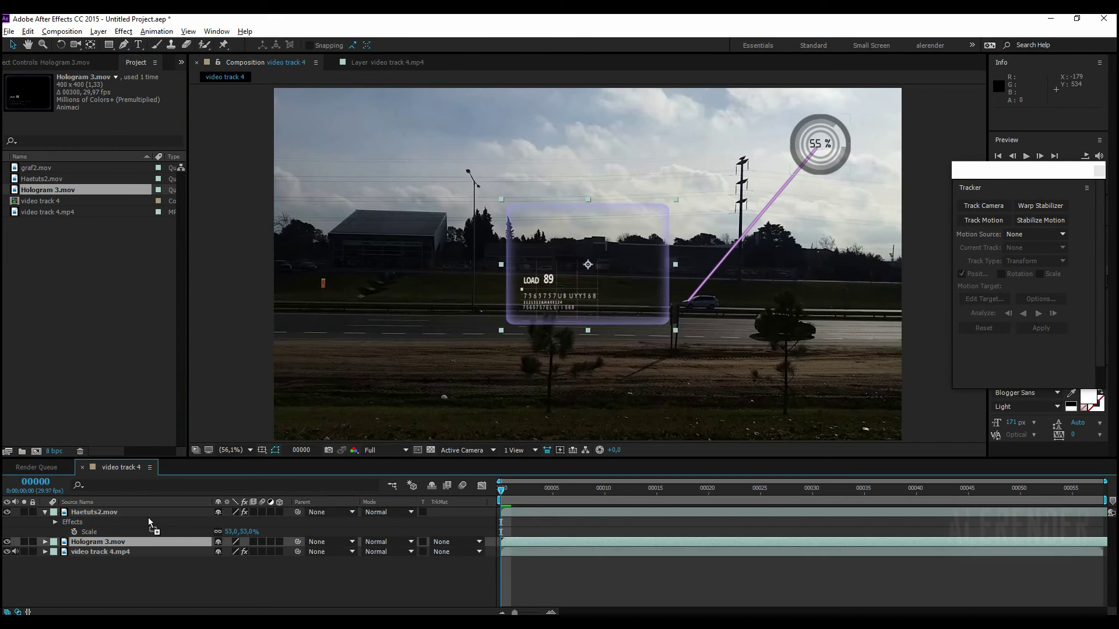
{"action": "key", "text": "s"}
{"action": "left_click_drag", "start_coordinate": [236, 552], "coordinate": [213, 551]}
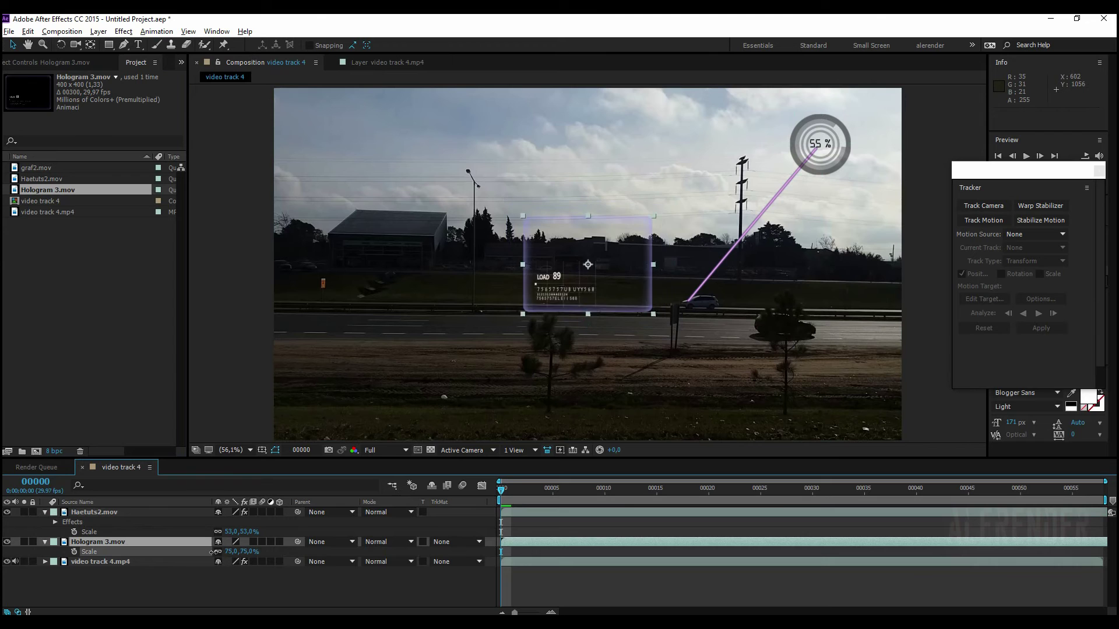
{"action": "left_click_drag", "start_coordinate": [605, 283], "coordinate": [718, 324]}
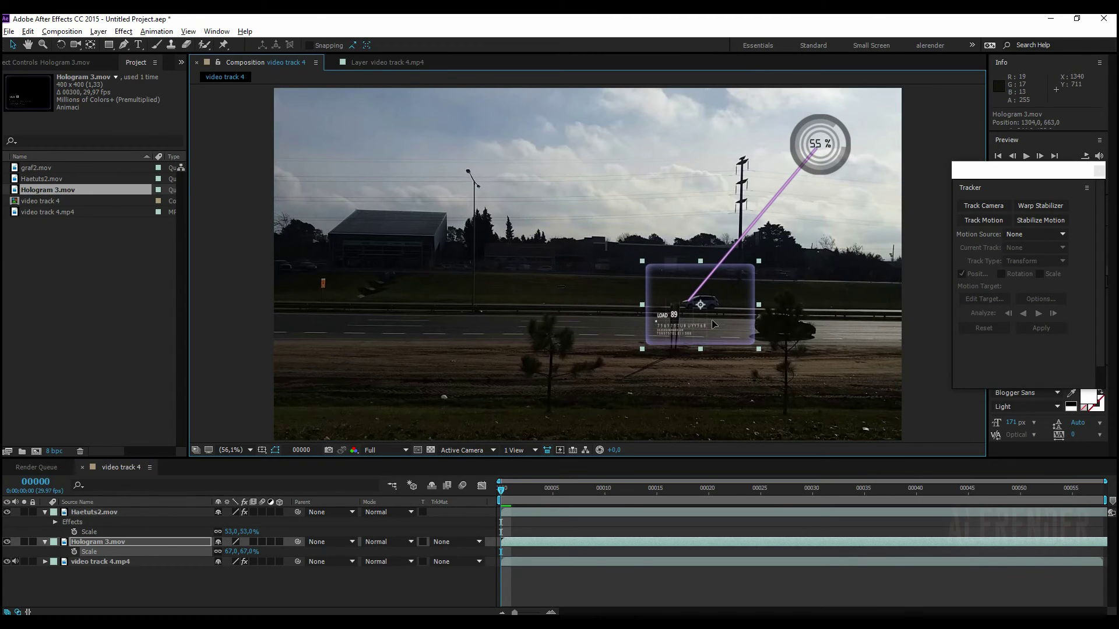
{"action": "left_click", "coordinate": [39, 180]}
{"action": "left_click", "coordinate": [36, 170]}
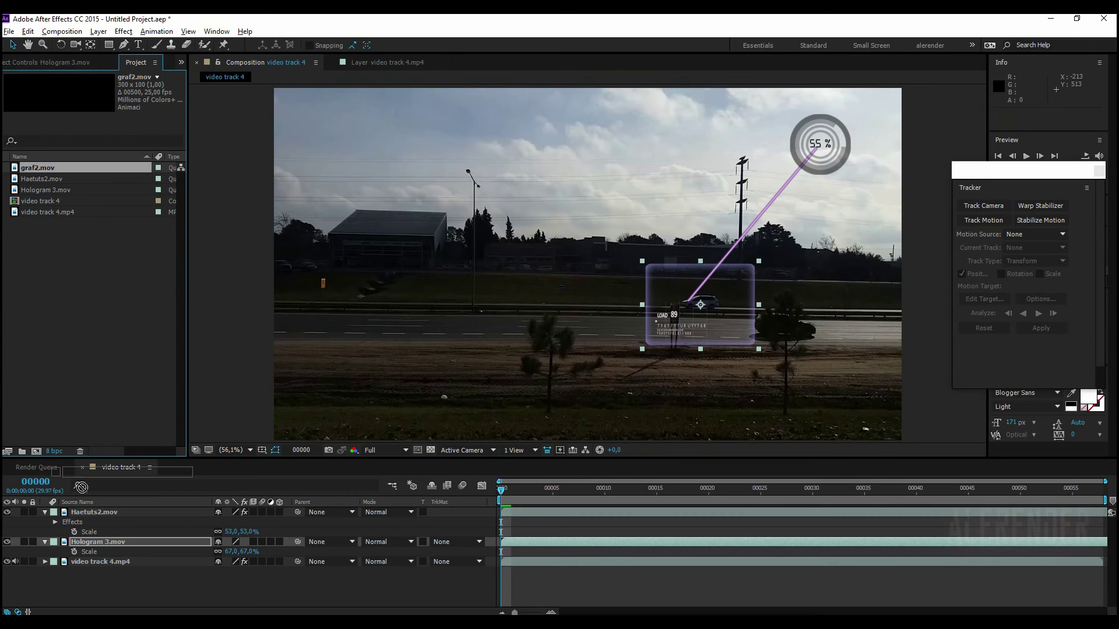
- Add graf2.mov to the composition and give it an Invert effect
{"action": "left_click_drag", "start_coordinate": [35, 169], "coordinate": [100, 539]}
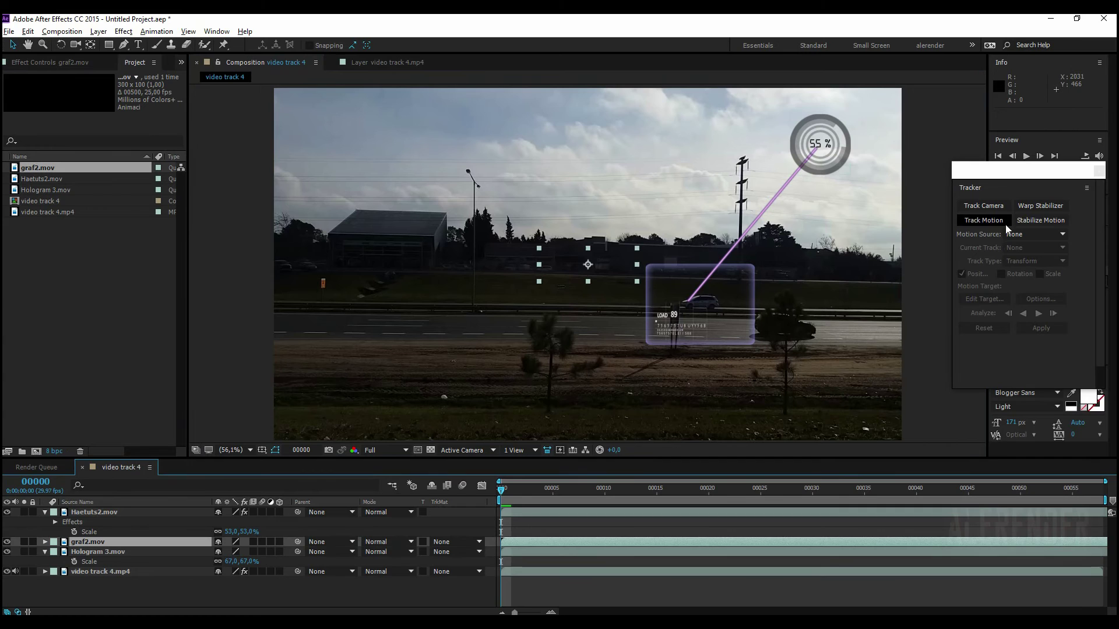
{"action": "mouse_move", "coordinate": [1035, 166]}
{"action": "left_mouse_down"}
{"action": "mouse_move", "coordinate": [1048, 286]}
{"action": "mouse_move", "coordinate": [114, 542]}
{"action": "left_mouse_up"}
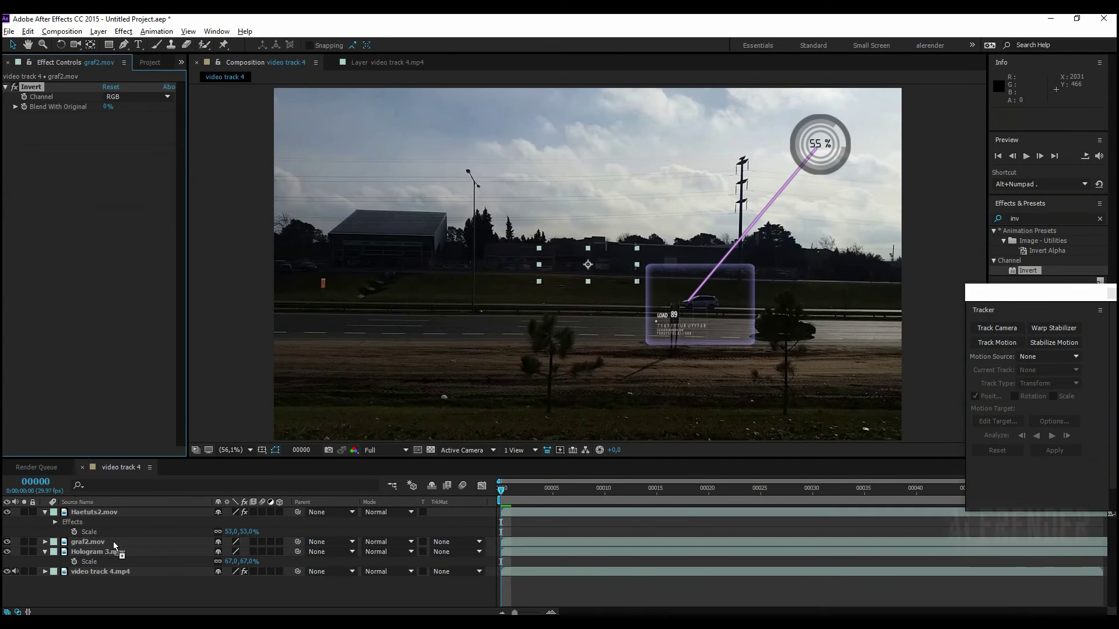
{"action": "left_click", "coordinate": [545, 491]}
{"action": "left_click_drag", "start_coordinate": [544, 491], "coordinate": [595, 491]}
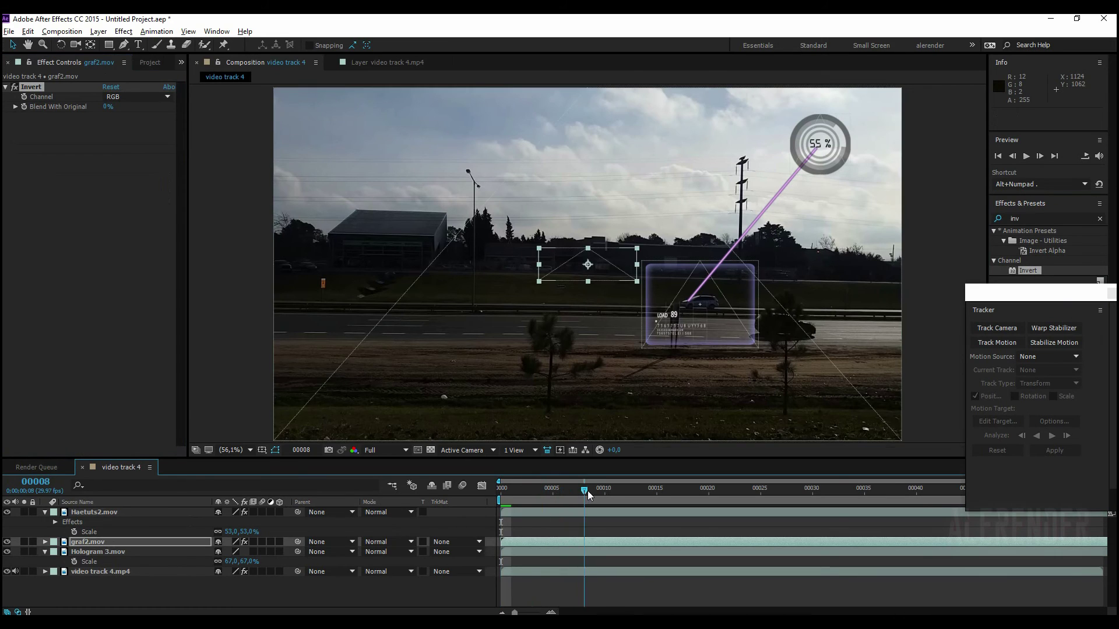
- Place graf2 inside the hologram panel at 80% scale, nudged slightly up and left
{"action": "left_click_drag", "start_coordinate": [579, 260], "coordinate": [694, 281]}
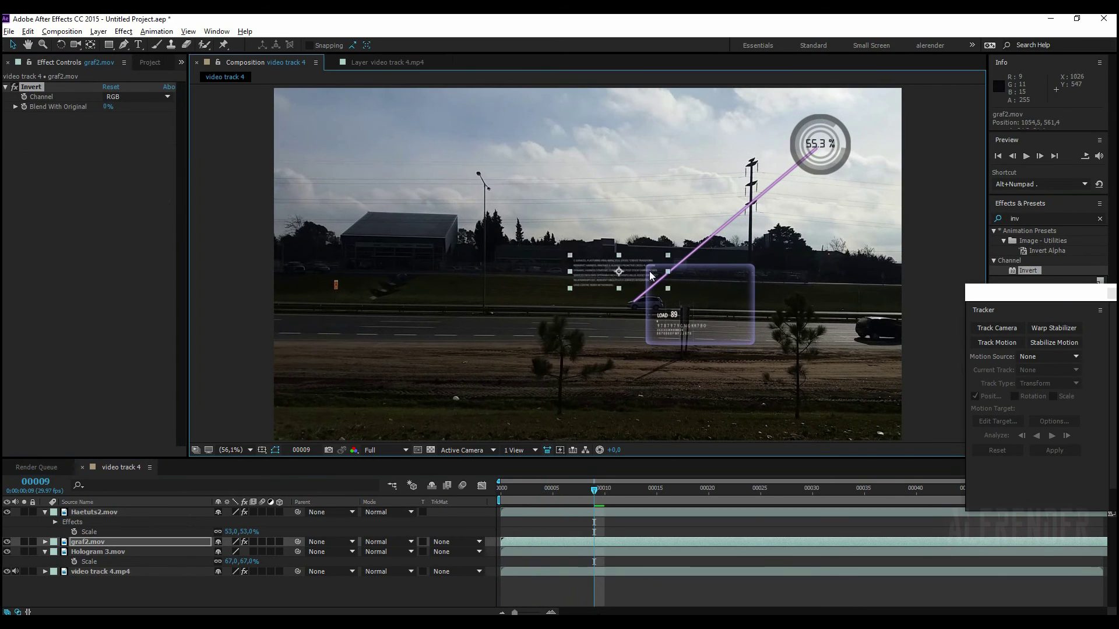
{"action": "key", "text": "s"}
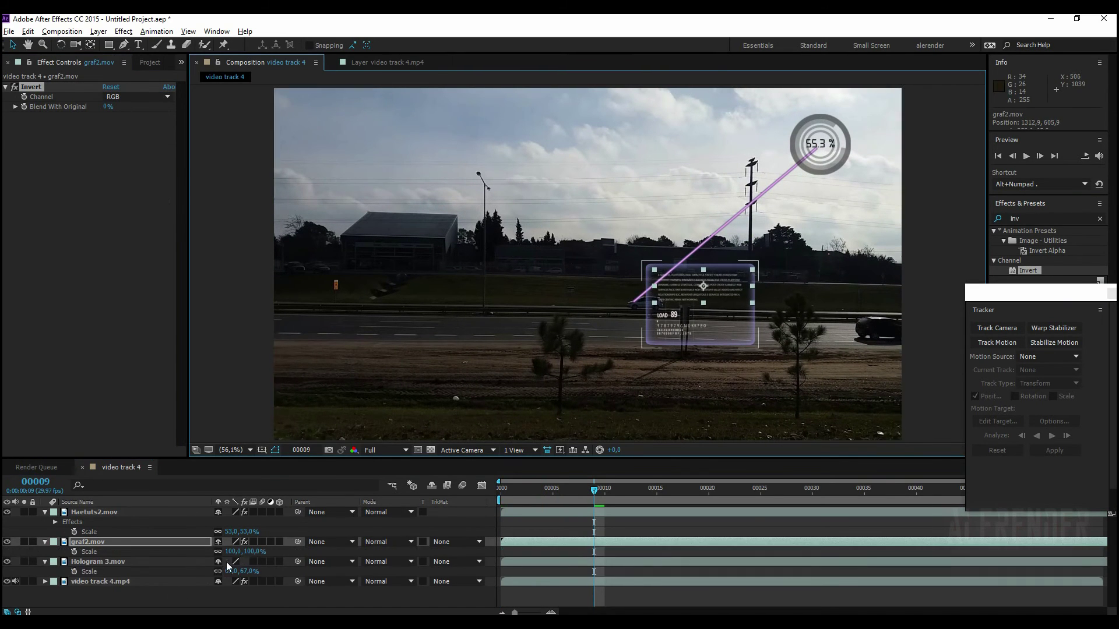
{"action": "left_click_drag", "start_coordinate": [234, 551], "coordinate": [226, 551]}
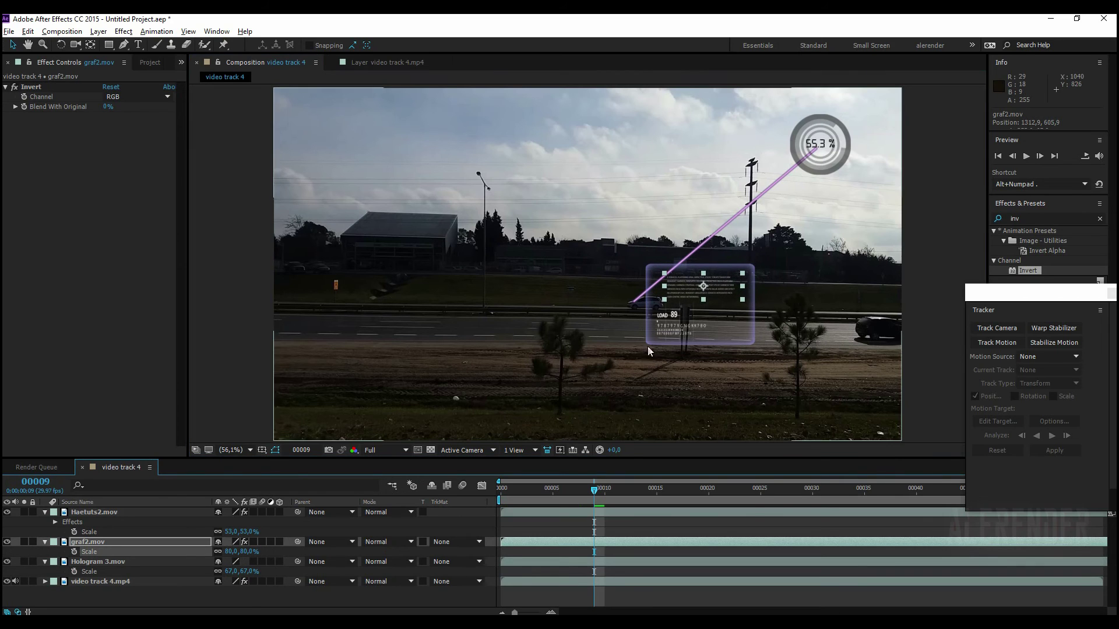
{"action": "left_click_drag", "start_coordinate": [719, 288], "coordinate": [711, 287]}
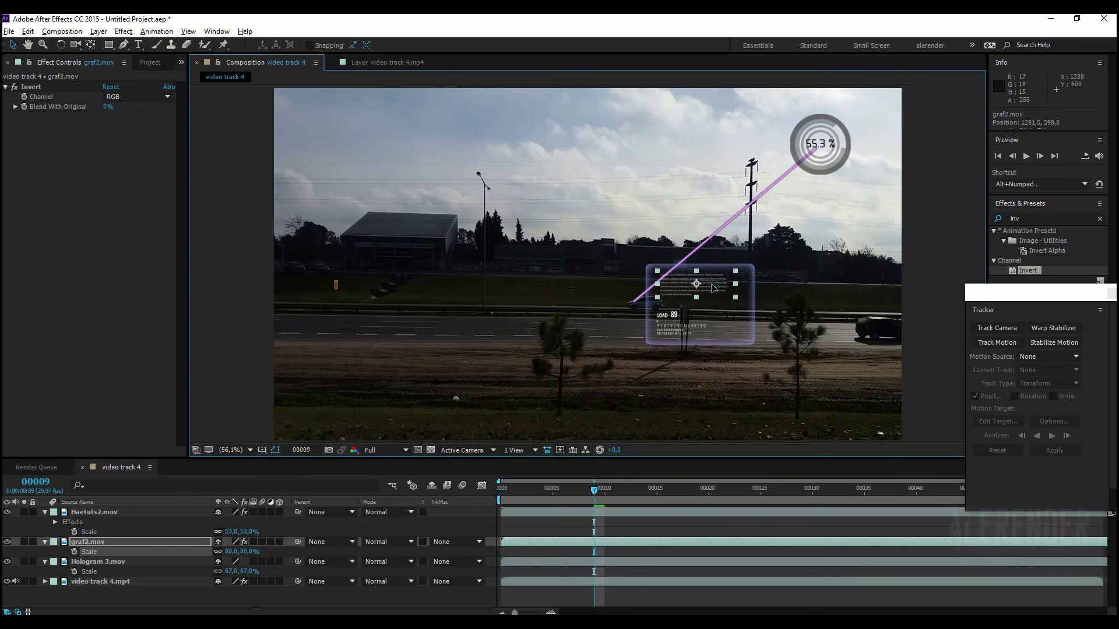
- Move Hologram 3 and graf2 together to the left so the beam's start sits inside the panel
{"action": "left_click", "coordinate": [45, 515]}
{"action": "left_click", "coordinate": [90, 532]}
{"action": "left_click", "coordinate": [90, 521], "text": "ctrl"}
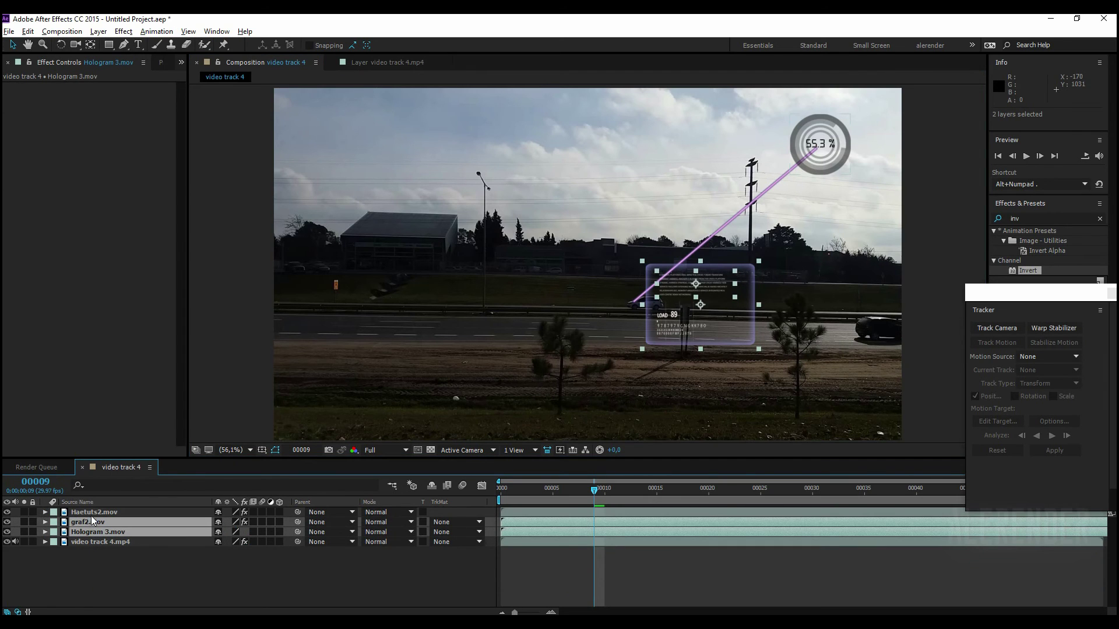
{"action": "left_click_drag", "start_coordinate": [709, 318], "coordinate": [641, 320]}
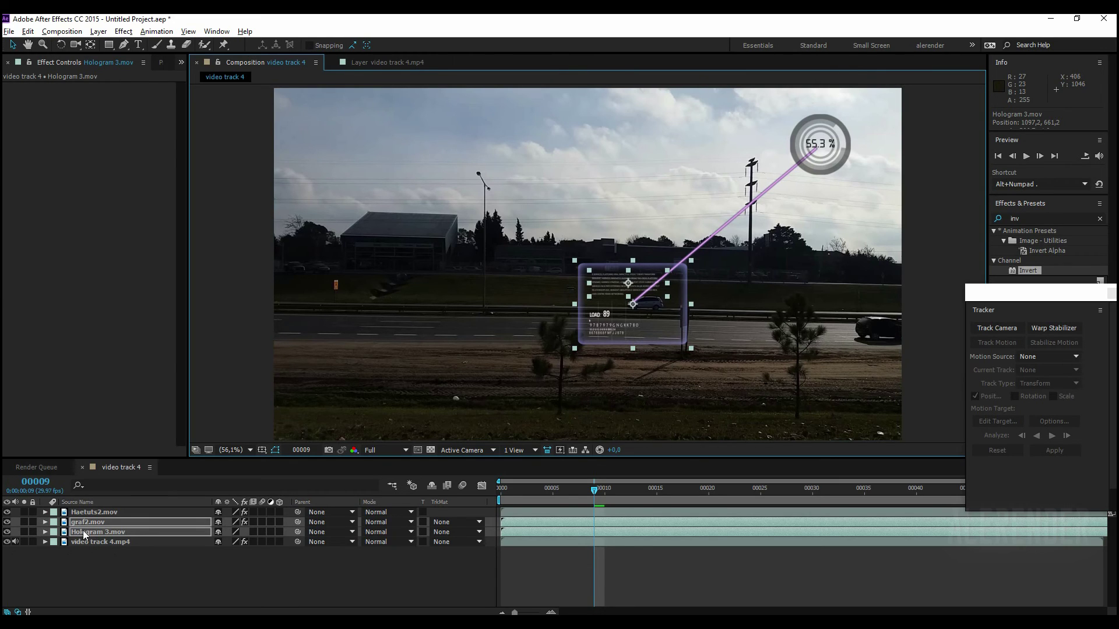
{"action": "left_click", "coordinate": [41, 549]}
- Show video track 4.mp4's Beam effect in Effect Controls, lock it, and select Hologram 3
{"action": "left_click", "coordinate": [45, 542]}
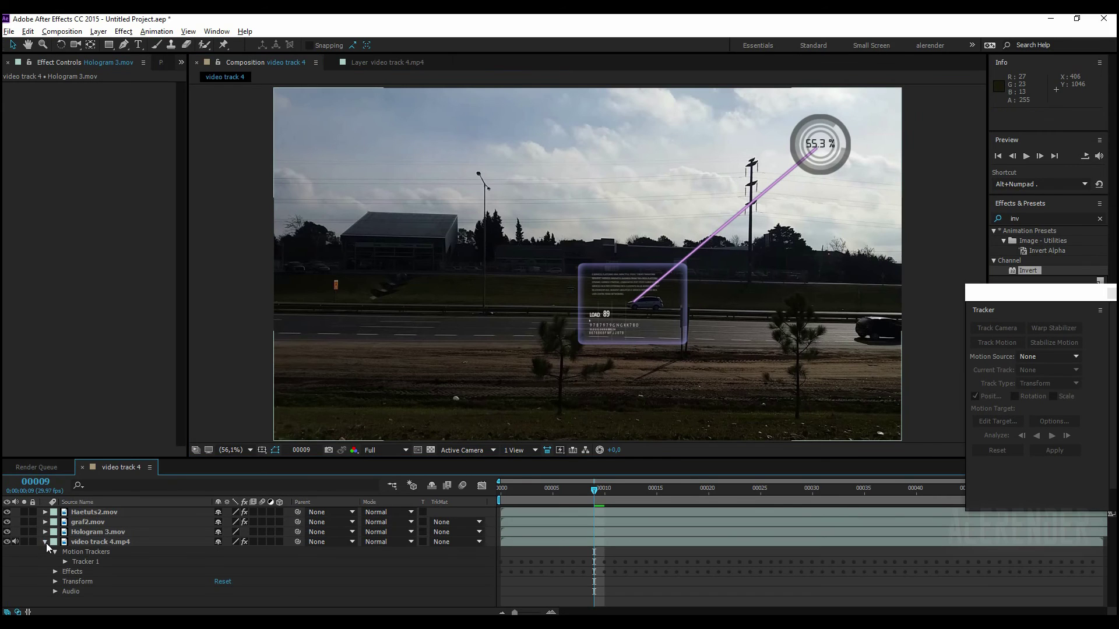
{"action": "left_click", "coordinate": [74, 572]}
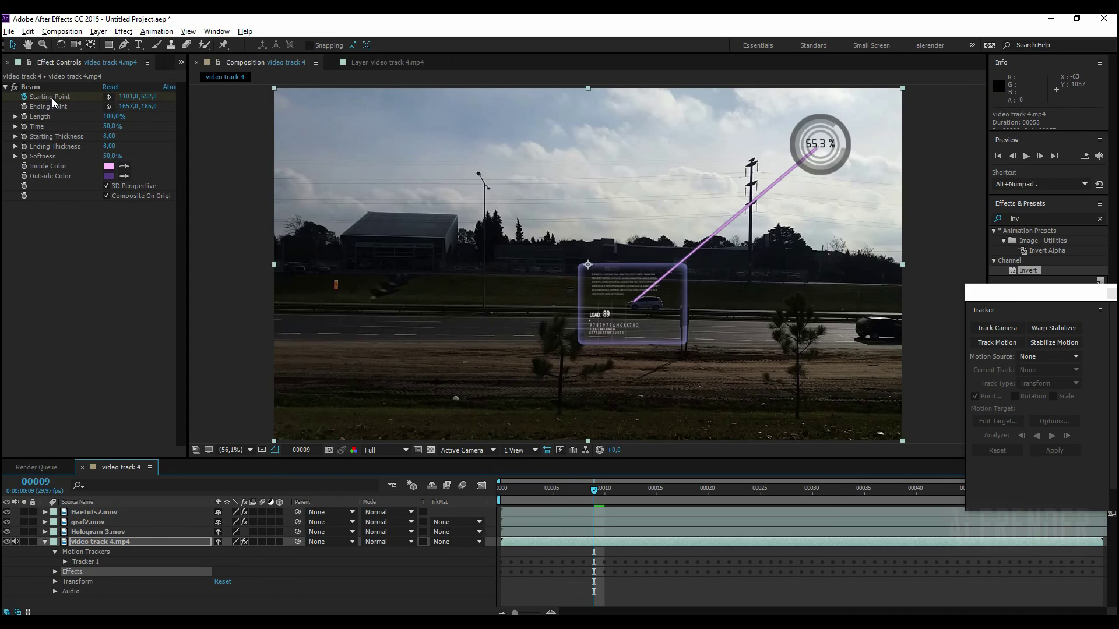
{"action": "left_click", "coordinate": [79, 542], "text": "ctrl"}
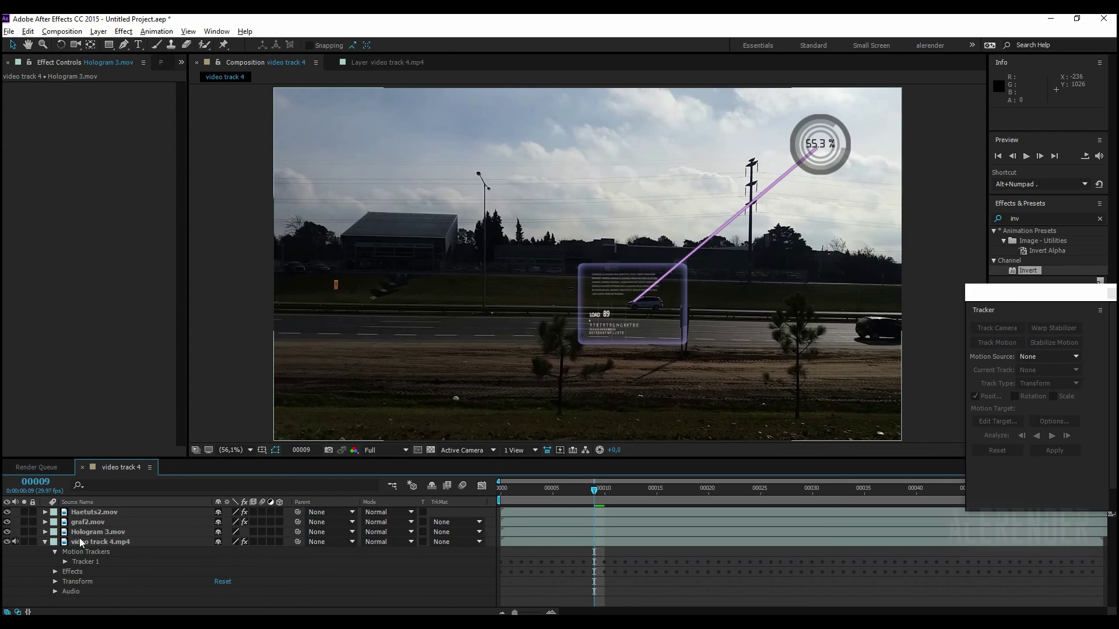
{"action": "left_click", "coordinate": [54, 572]}
{"action": "left_click", "coordinate": [80, 582]}
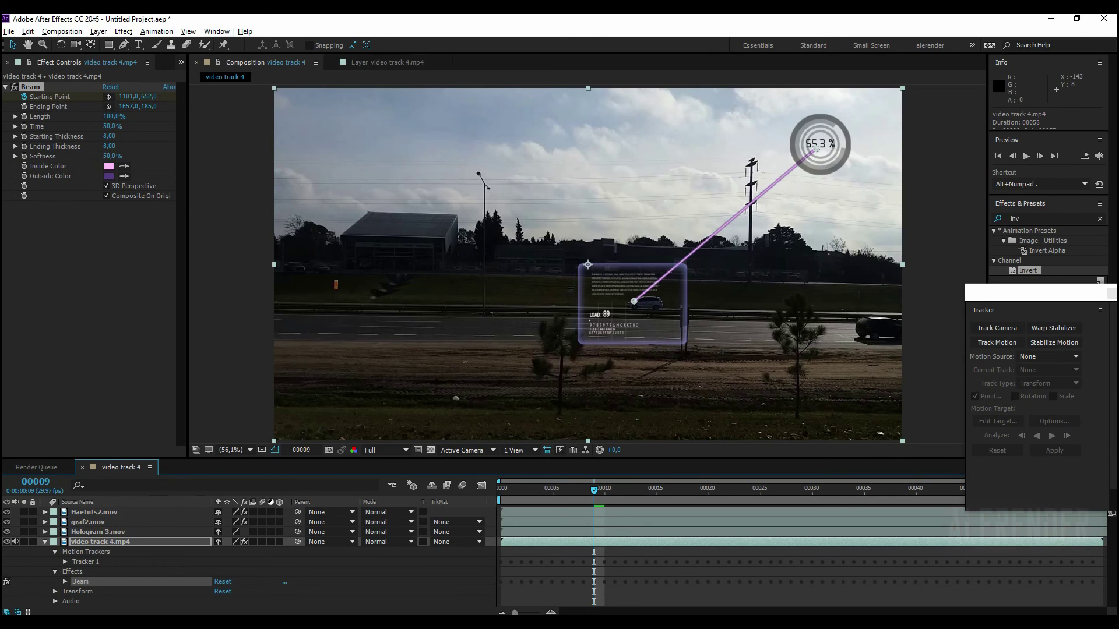
{"action": "left_click", "coordinate": [29, 63]}
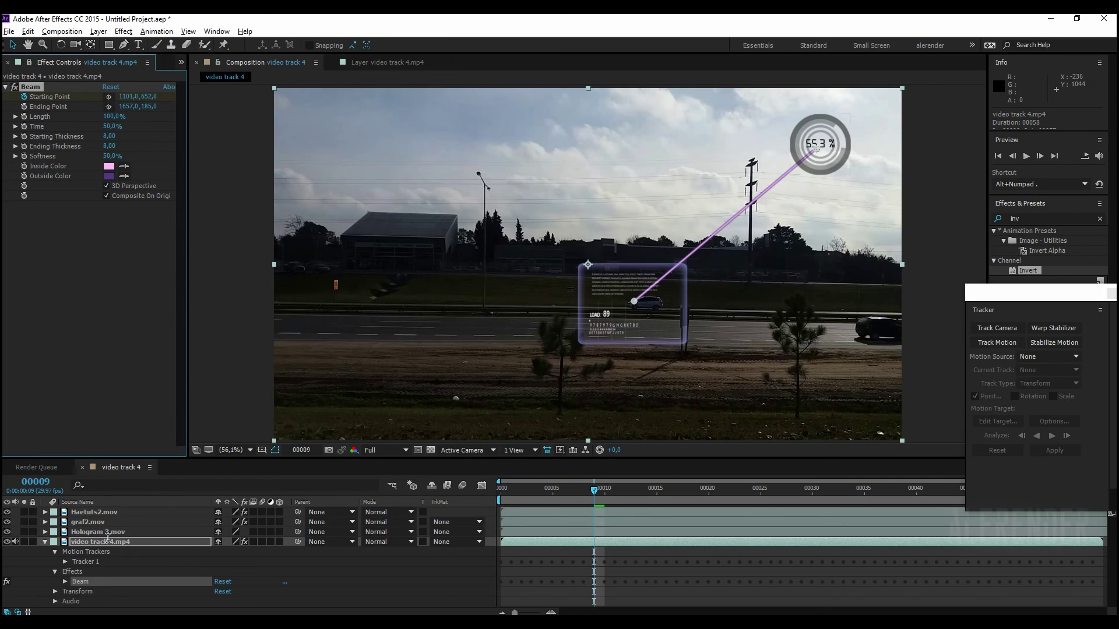
{"action": "left_click", "coordinate": [83, 534]}
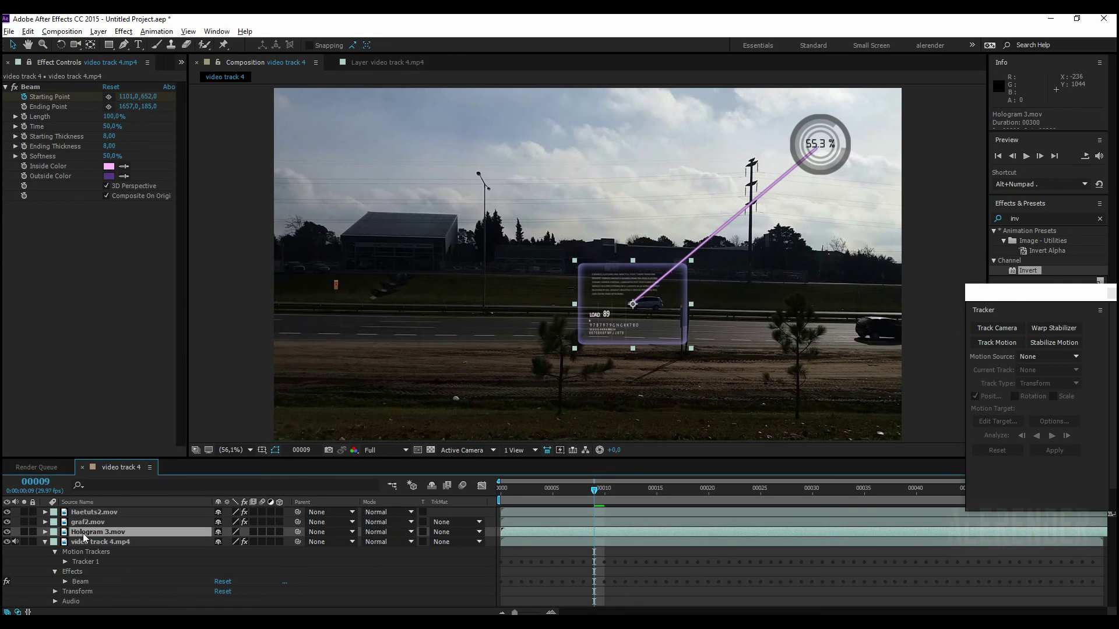
- Pick-whip Hologram 3's Position expression to the Beam's Starting Point, then scrub to verify tracking
{"action": "key", "text": "p"}
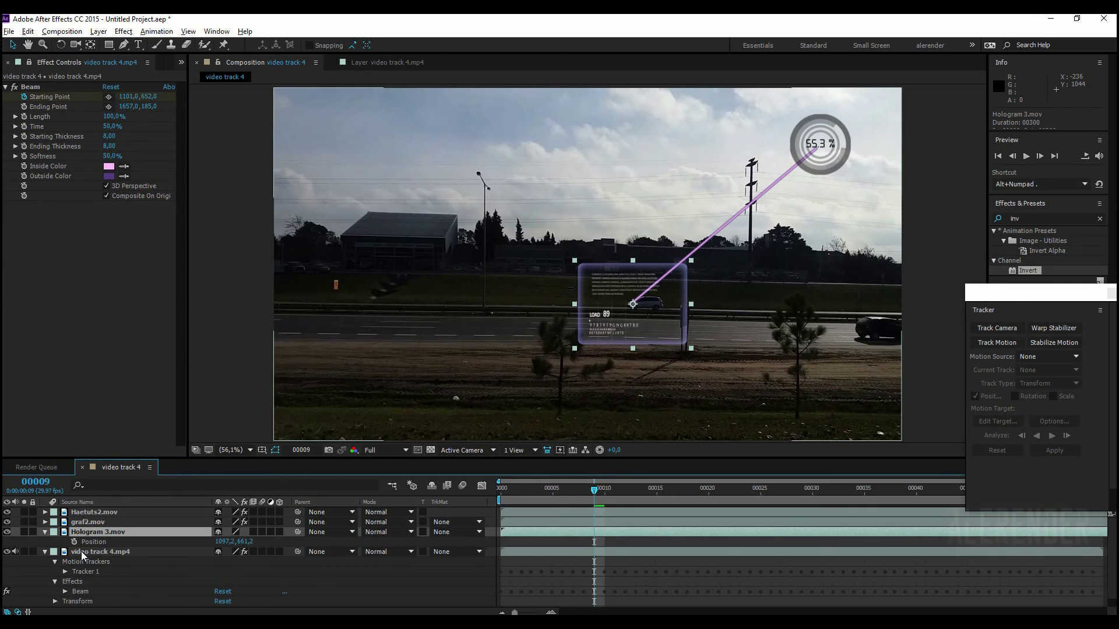
{"action": "left_click_drag", "start_coordinate": [553, 498], "coordinate": [499, 501]}
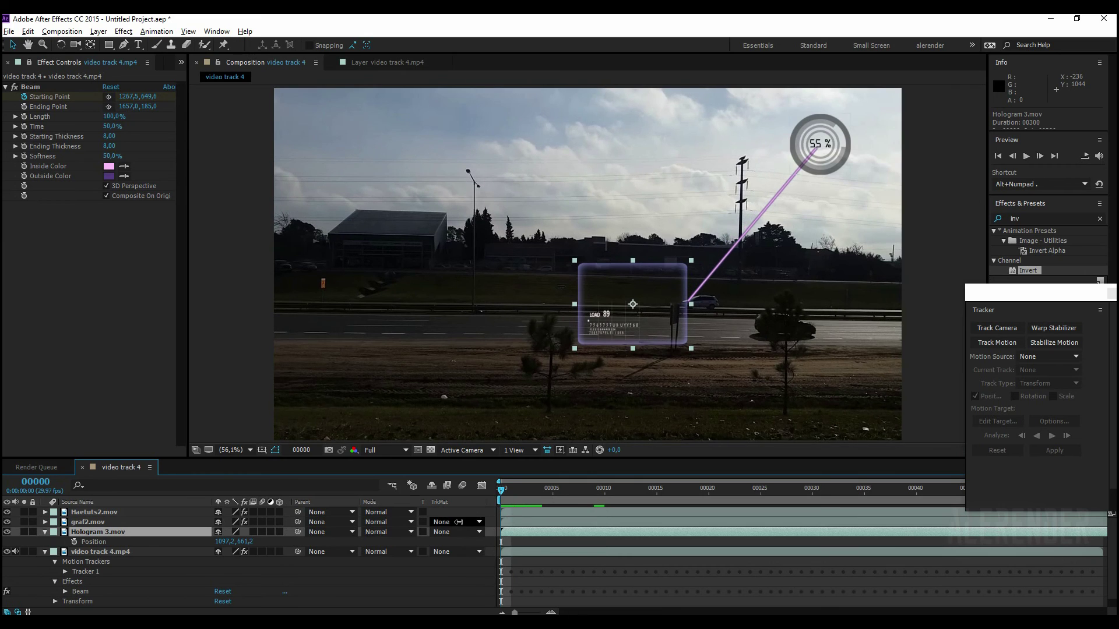
{"action": "left_click", "coordinate": [74, 542], "text": "alt"}
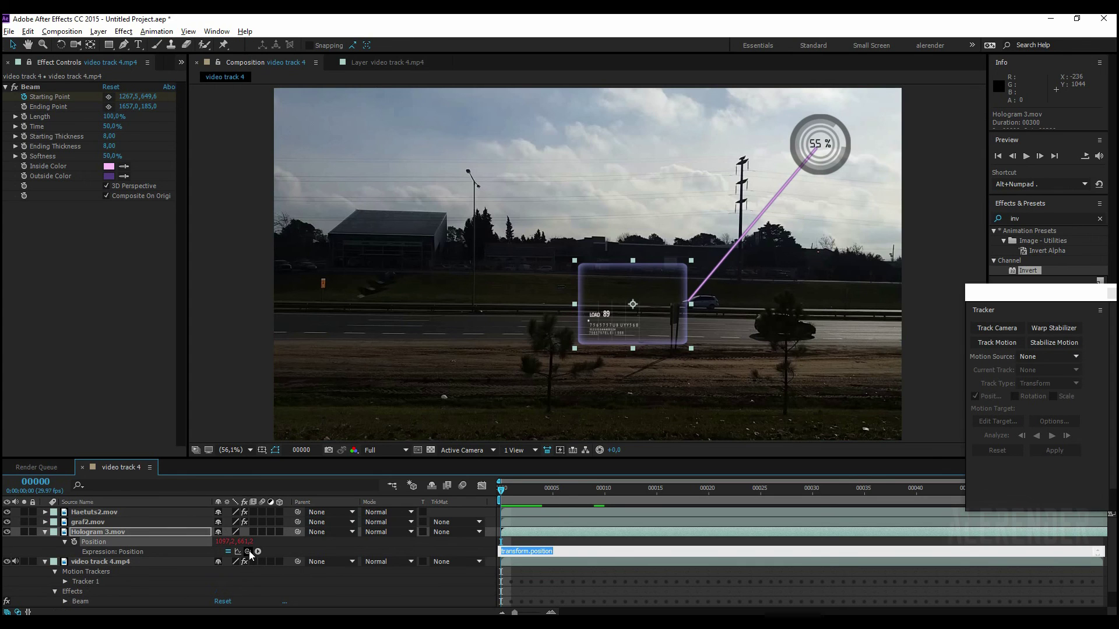
{"action": "left_click_drag", "start_coordinate": [247, 552], "coordinate": [63, 97]}
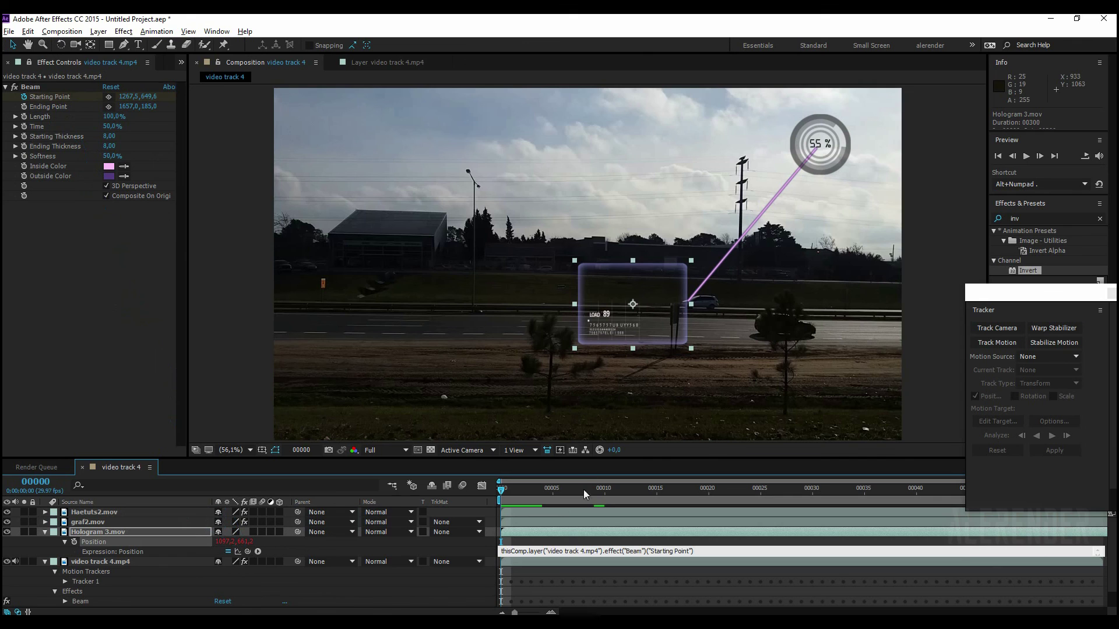
{"action": "left_click", "coordinate": [537, 542]}
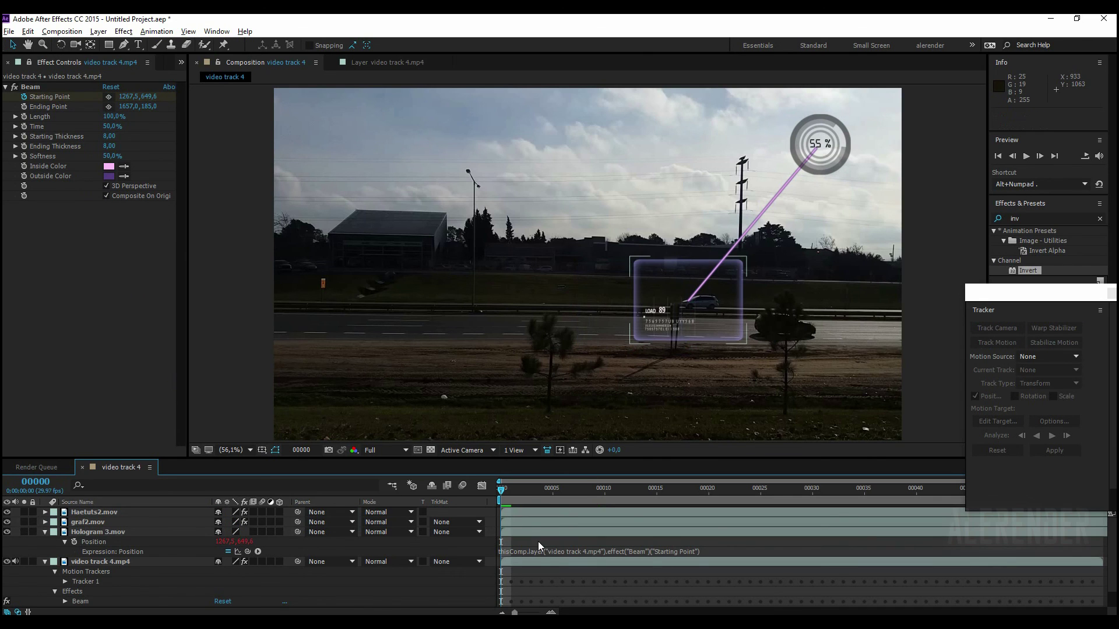
{"action": "mouse_move", "coordinate": [539, 494]}
{"action": "left_mouse_down"}
{"action": "mouse_move", "coordinate": [611, 495]}
{"action": "mouse_move", "coordinate": [492, 492]}
{"action": "left_mouse_up"}
{"action": "left_click_drag", "start_coordinate": [547, 495], "coordinate": [594, 490]}
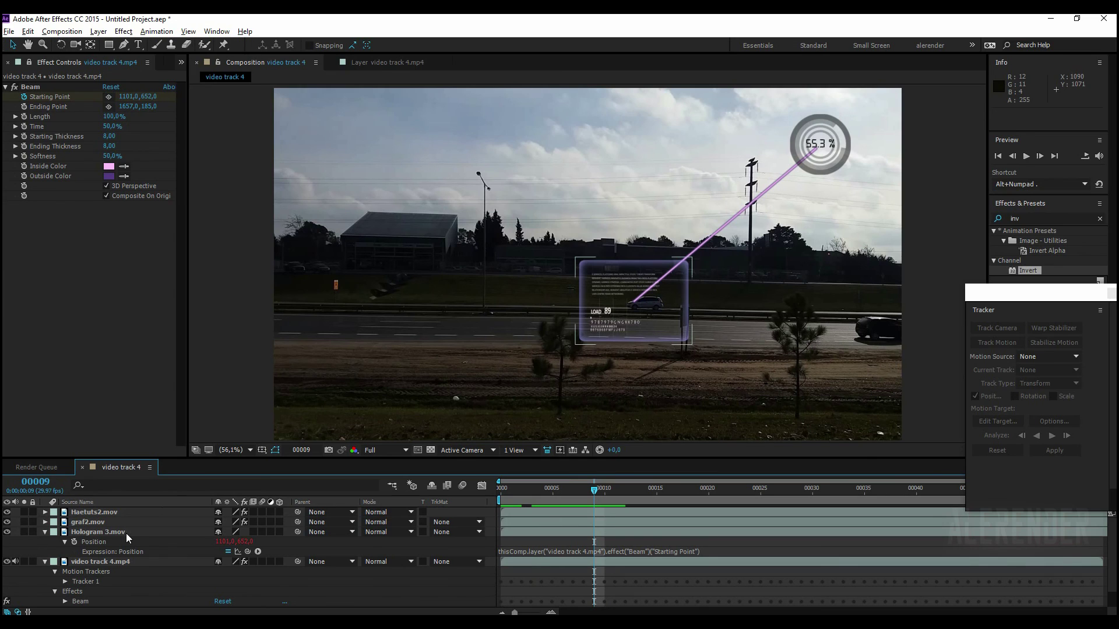
- Parent graf2.mov to Hologram 3.mov and play a preview of the composition
{"action": "left_click", "coordinate": [80, 524]}
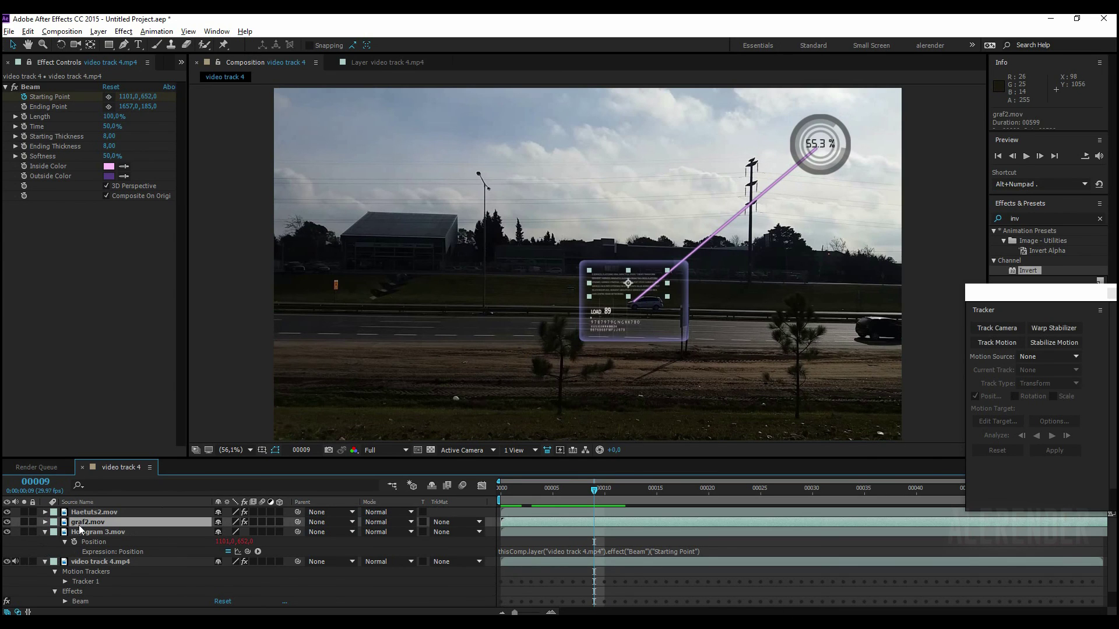
{"action": "left_click", "coordinate": [44, 532]}
{"action": "mouse_move", "coordinate": [298, 523]}
{"action": "left_mouse_down"}
{"action": "mouse_move", "coordinate": [326, 524]}
{"action": "mouse_move", "coordinate": [82, 533]}
{"action": "left_mouse_up"}
{"action": "left_click", "coordinate": [512, 494]}
{"action": "key", "text": "space"}
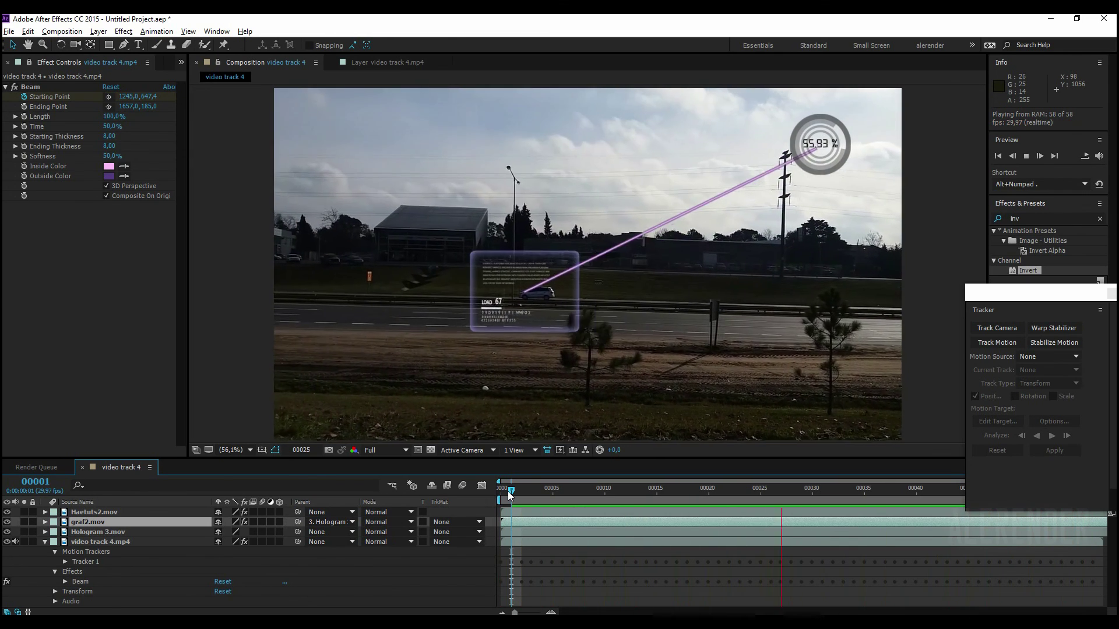
{"action": "key", "text": "space"}
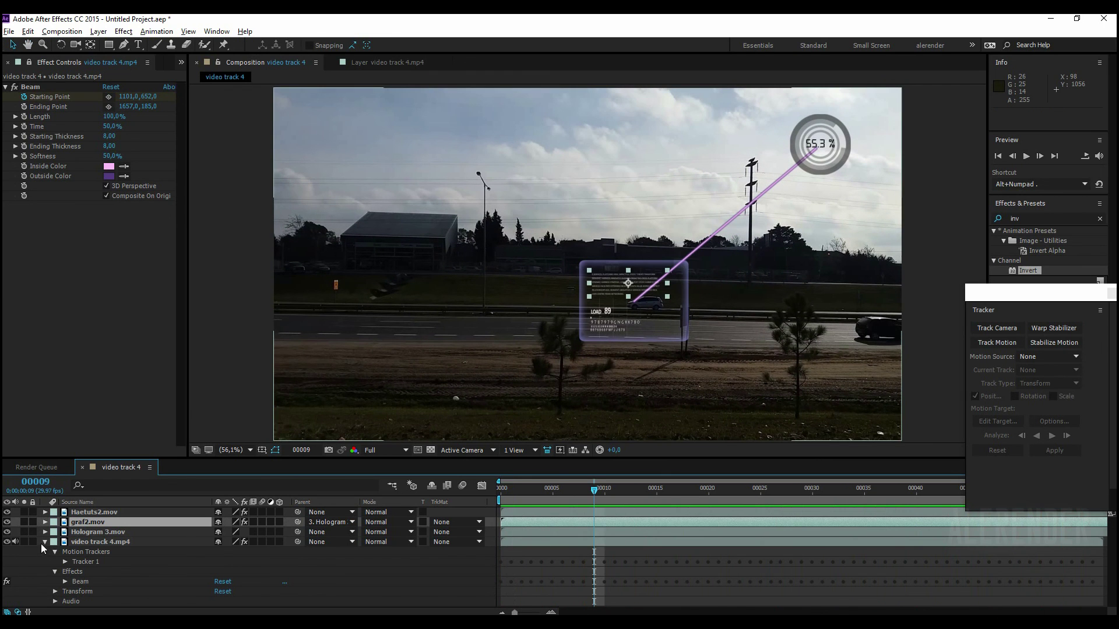
{"action": "left_click", "coordinate": [44, 542]}
{"action": "left_click_drag", "start_coordinate": [616, 496], "coordinate": [750, 495]}
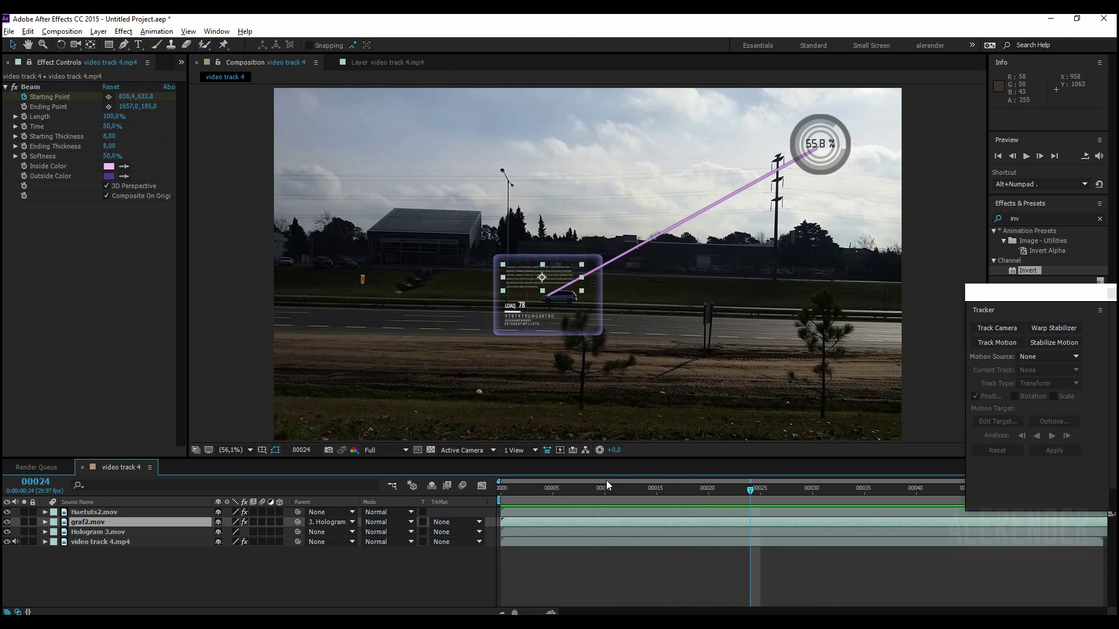
{"action": "key", "text": "space"}
{"action": "mouse_move", "coordinate": [603, 497]}
{"action": "left_mouse_down"}
{"action": "mouse_move", "coordinate": [542, 496]}
{"action": "mouse_move", "coordinate": [869, 497]}
{"action": "left_mouse_up"}
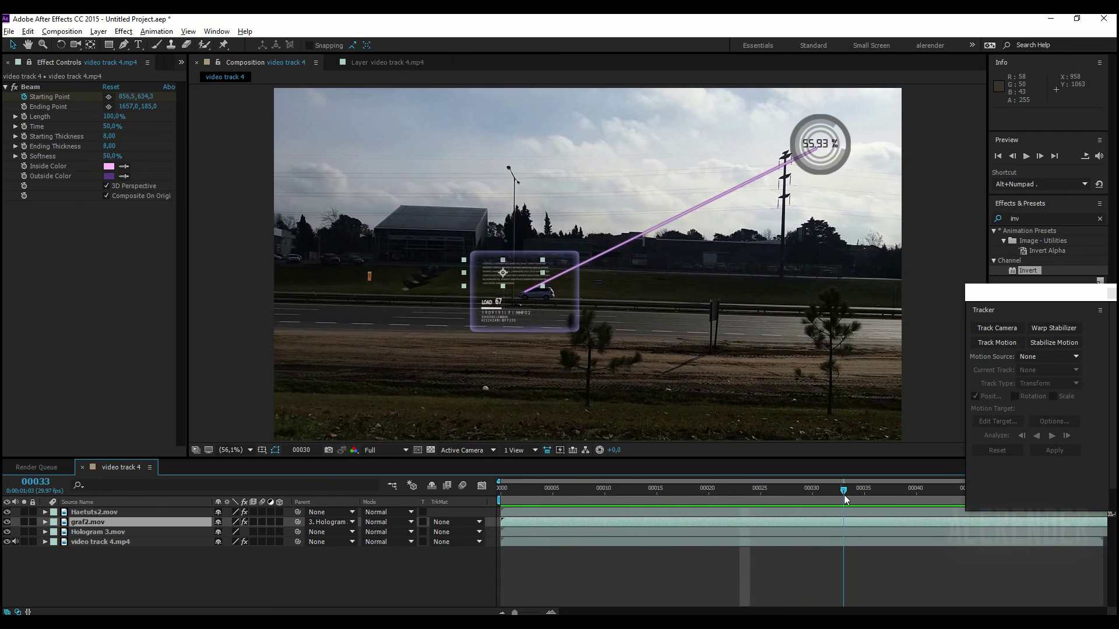
{"action": "left_click", "coordinate": [894, 497]}
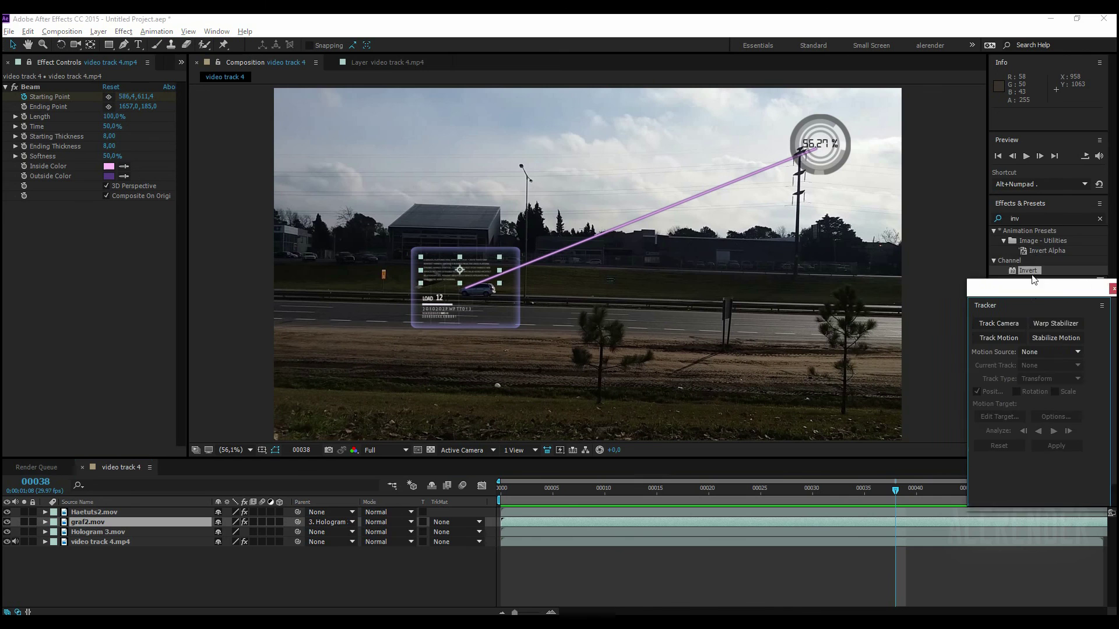
{"action": "left_click_drag", "start_coordinate": [1035, 292], "coordinate": [1035, 186]}
{"action": "key", "text": "space"}
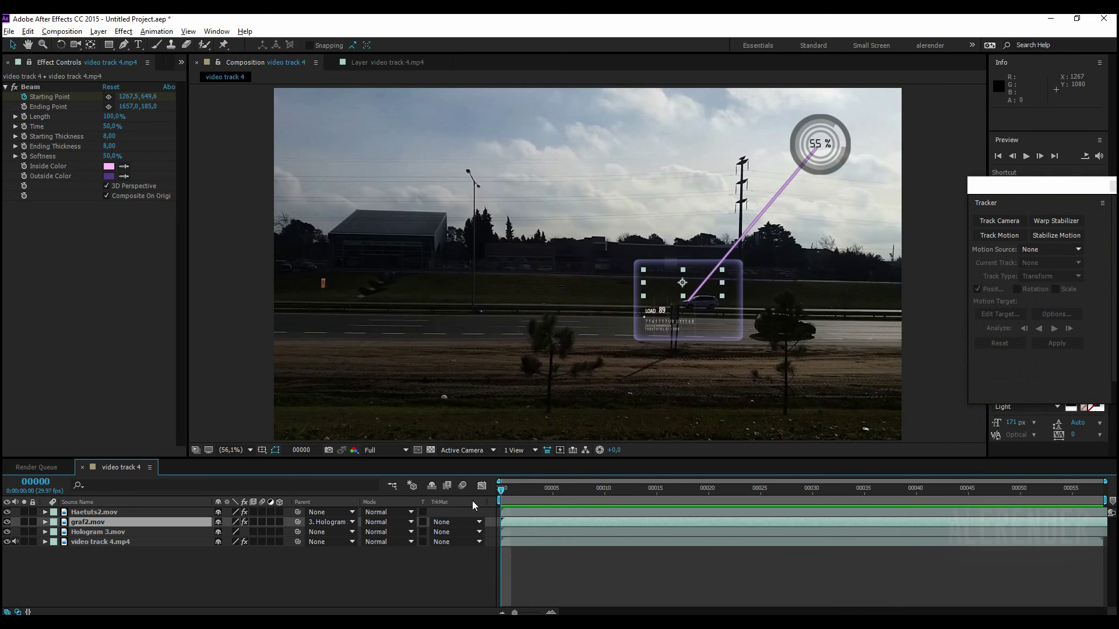